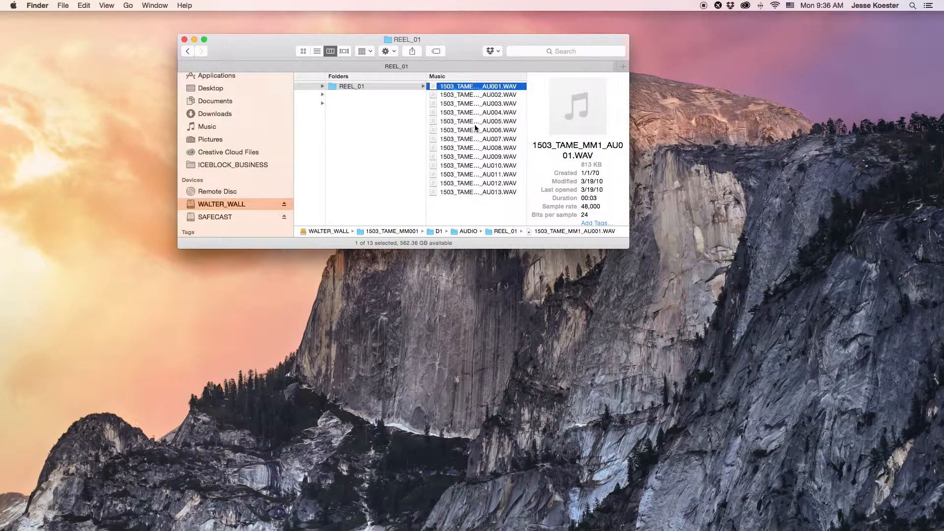
# - Compress all 13 WAV files in the REEL_01 folder into one zip archive
pyautogui.hscroll(1, 517, 133)
pyautogui.hscroll(-3, 454, 129)
pyautogui.hscroll(3, 453, 129)
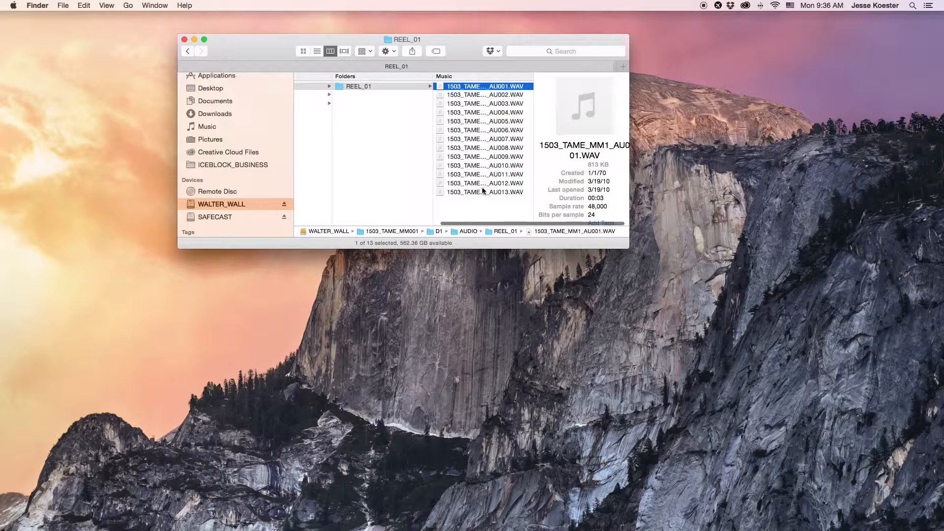
pyautogui.keyDown('shift'); pyautogui.click(470, 193); pyautogui.keyUp('shift')
pyautogui.rightClick(469, 129)
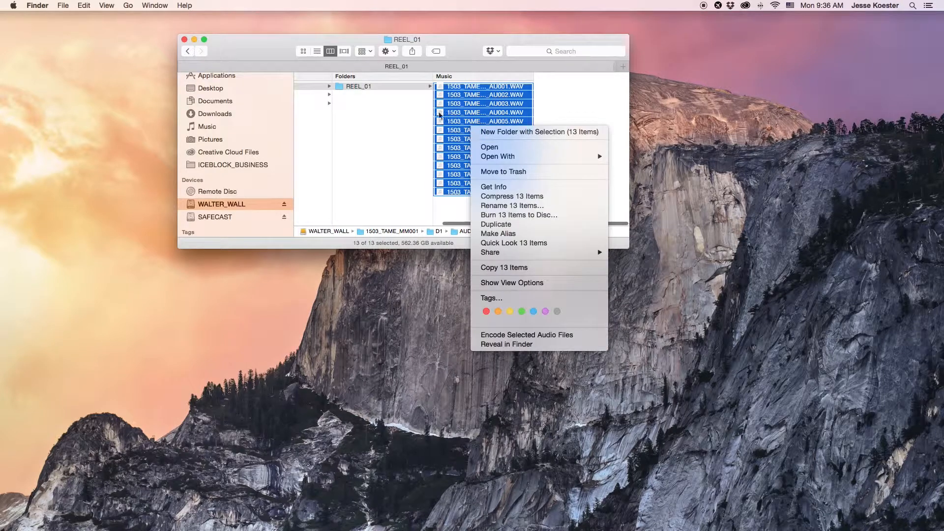
pyautogui.click(440, 115)
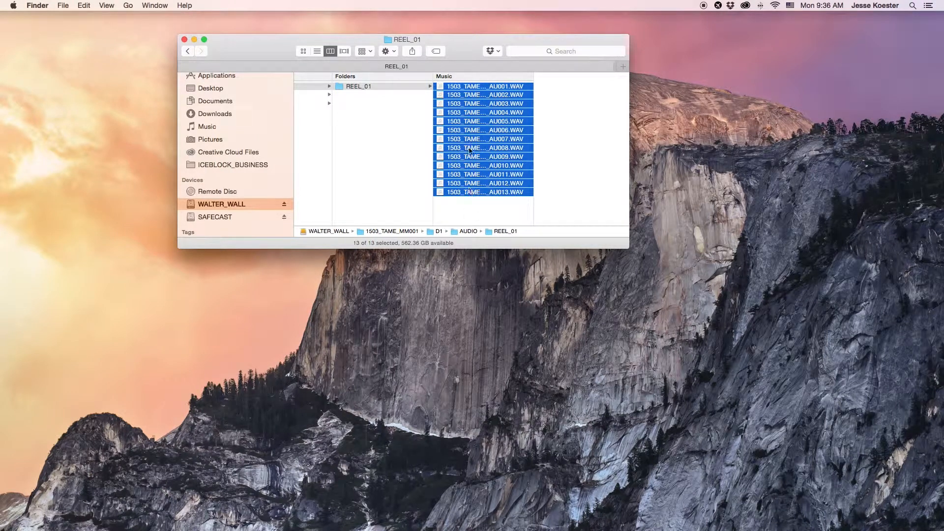
pyautogui.rightClick(469, 129)
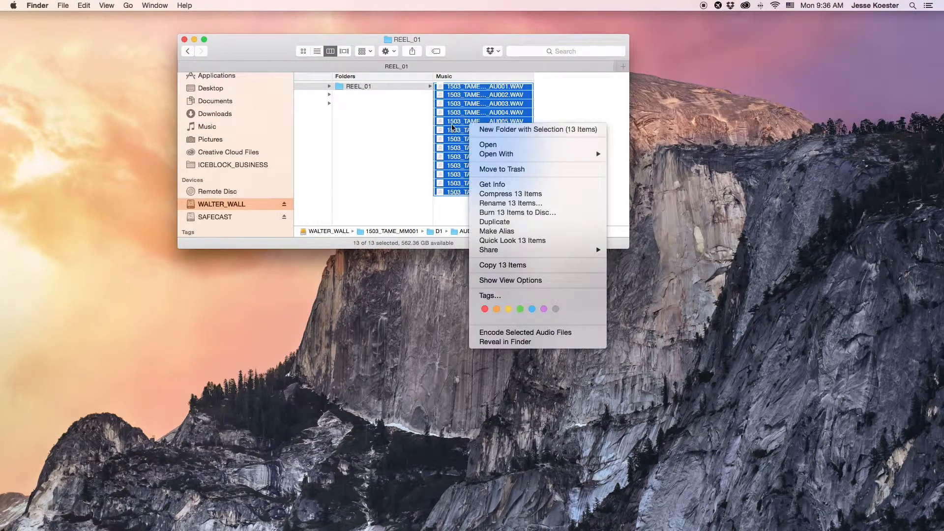
pyautogui.click(499, 194)
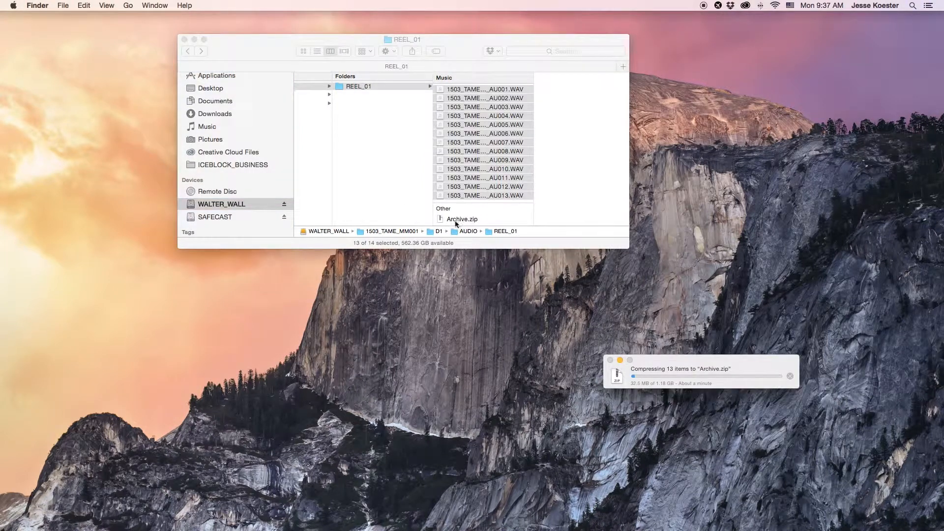
pyautogui.moveTo(705, 361); pyautogui.dragTo(715, 327)
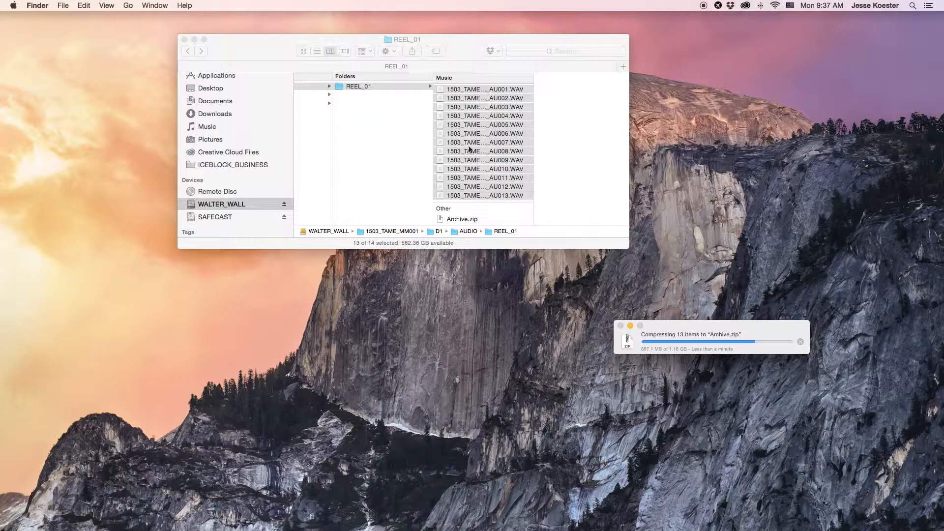
# - Copy the name of the 1503_TAME_MM001 project folder on the WALTER_WALL drive
pyautogui.click(239, 217)
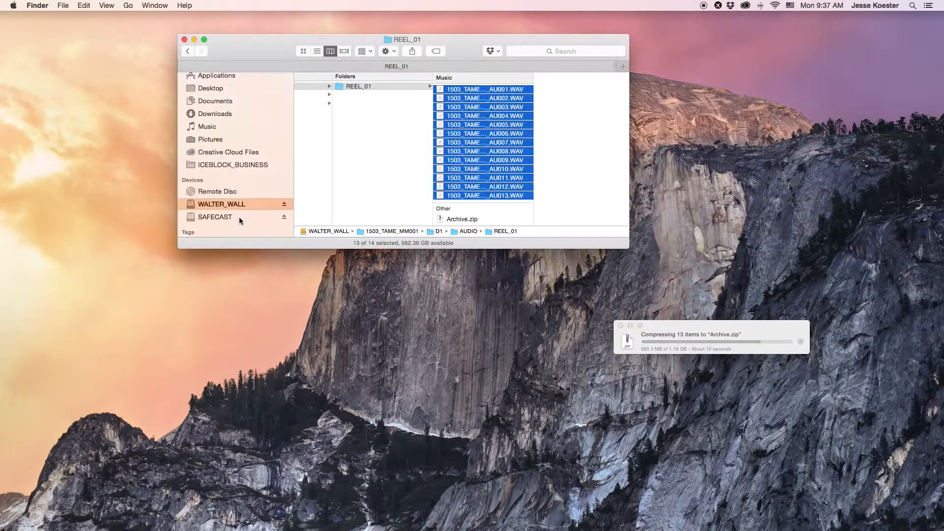
pyautogui.click(239, 217)
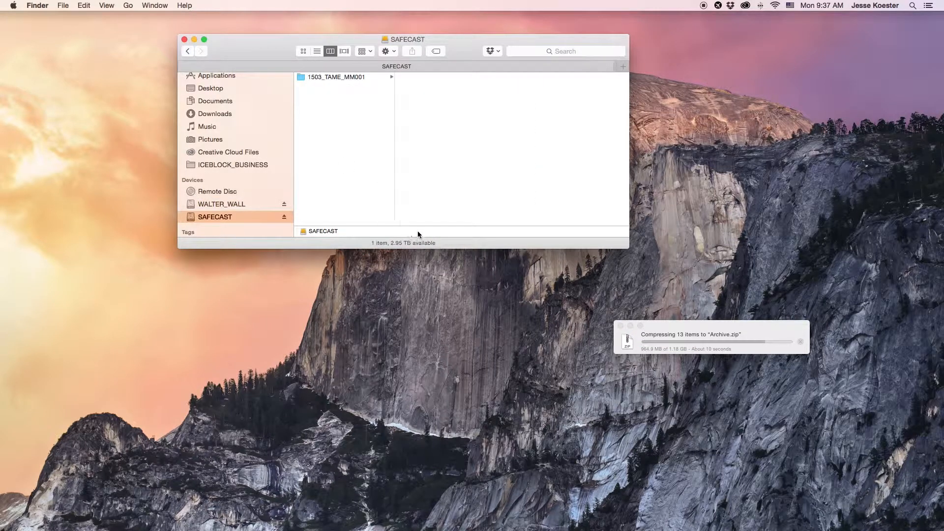
pyautogui.click(248, 209)
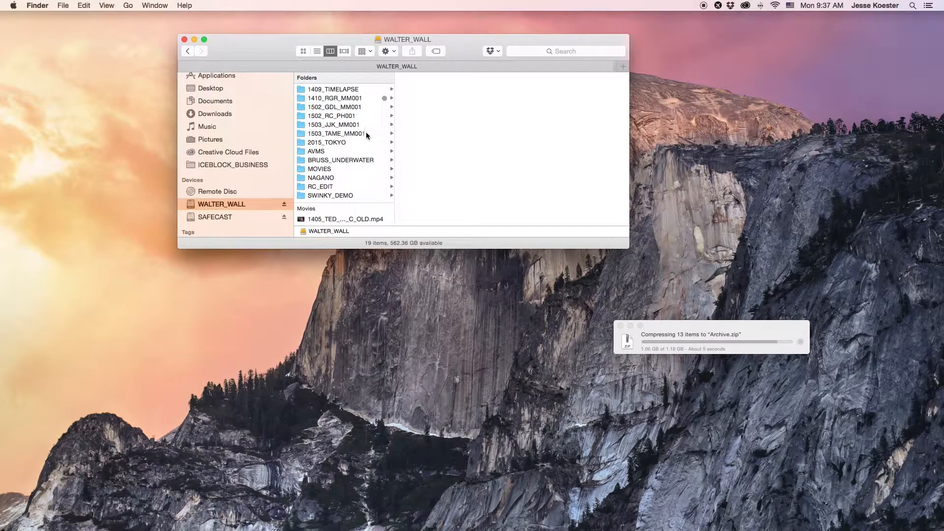
pyautogui.click(345, 134)
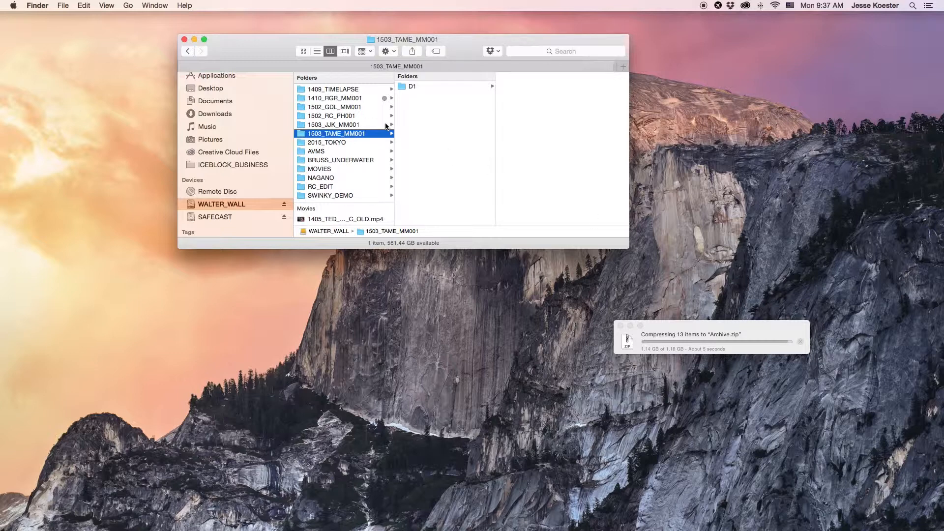
pyautogui.press('Return')
pyautogui.press('super+c')
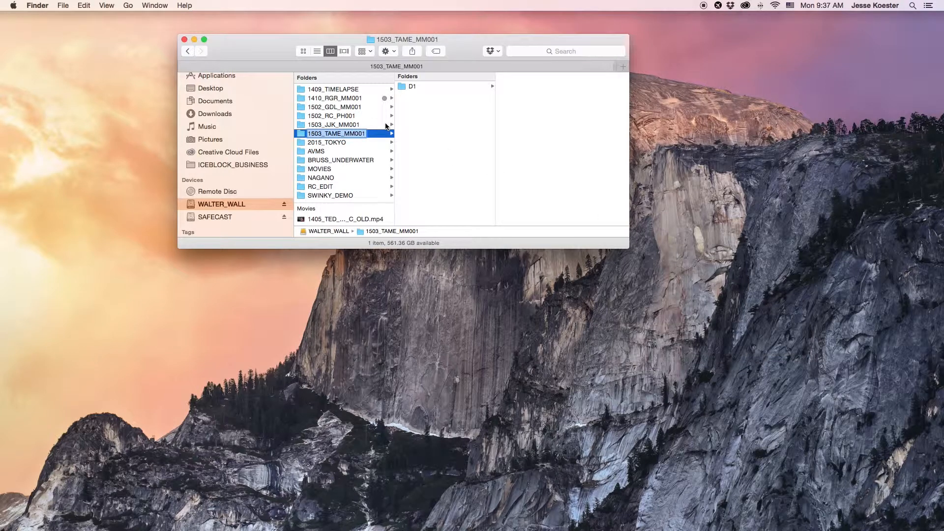
pyautogui.press('Return')
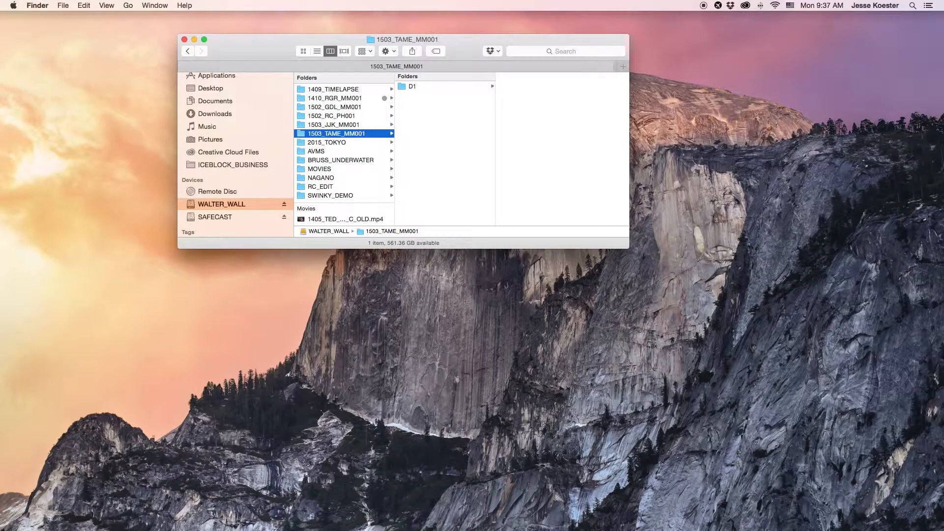
# - Rename Archive.zip in REEL_01 as 1503_TAME_MM001_AUDIO.zip and widen the column to show full file names
pyautogui.press('Right')
pyautogui.press('Right')
pyautogui.press('Right')
pyautogui.press('Right')
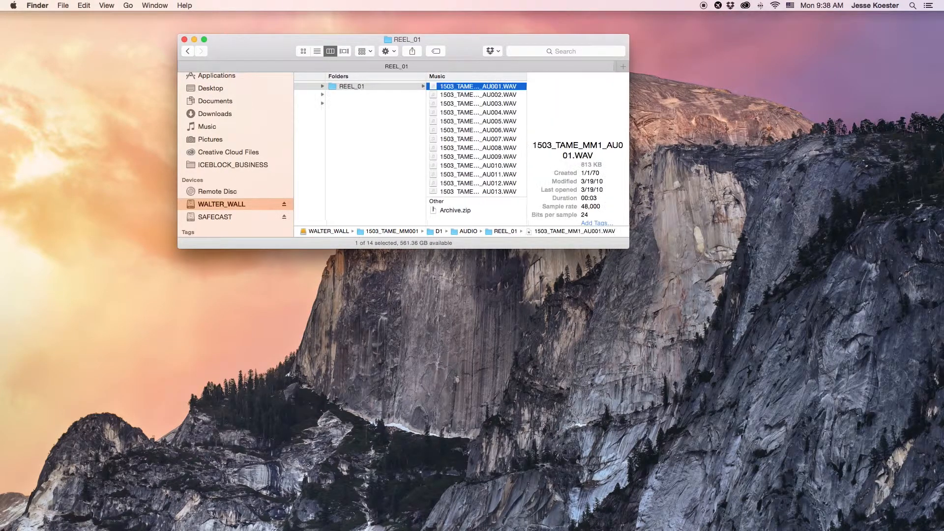
pyautogui.click(462, 210)
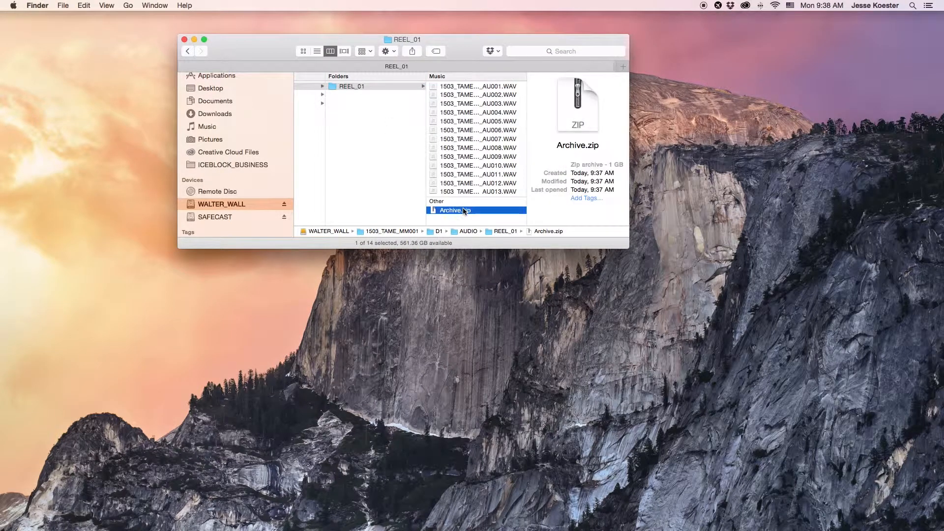
pyautogui.press('Return')
pyautogui.press('super+v')
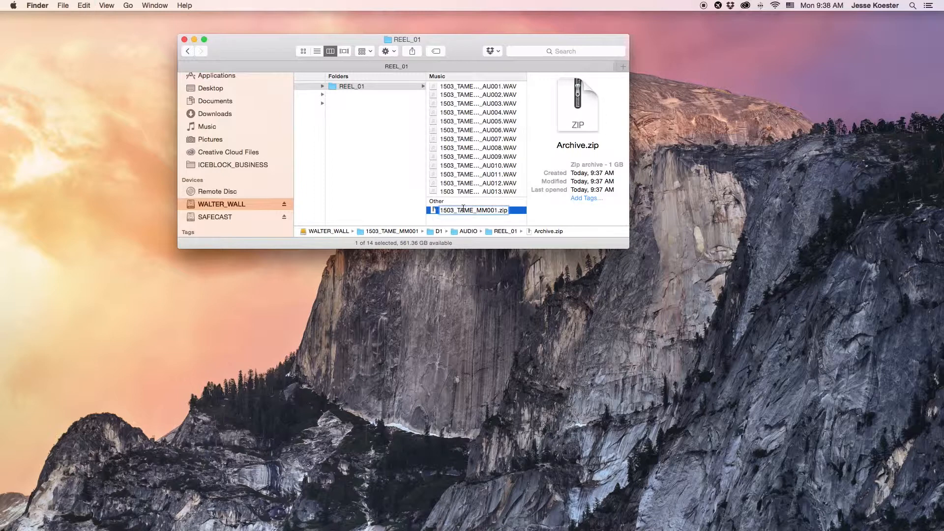
pyautogui.write('_AUDIO')
pyautogui.press('Return')
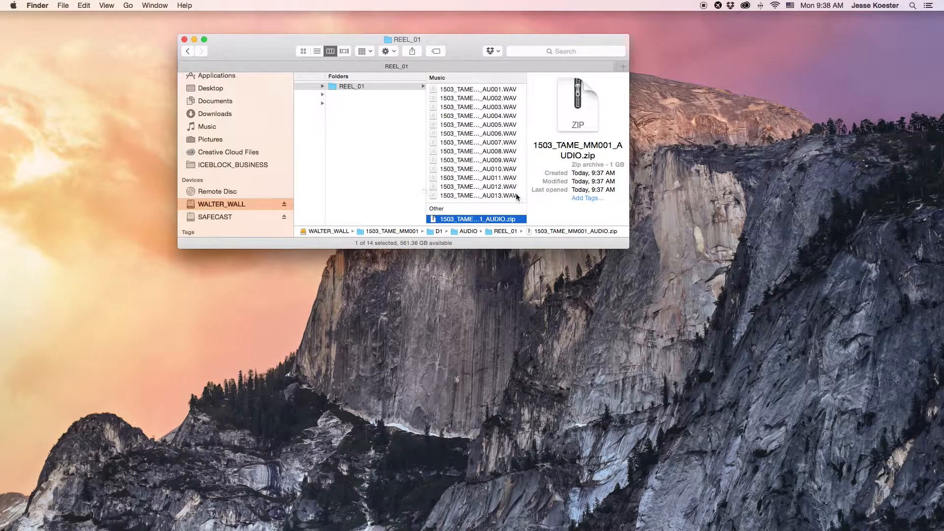
pyautogui.moveTo(527, 197); pyautogui.dragTo(578, 196)
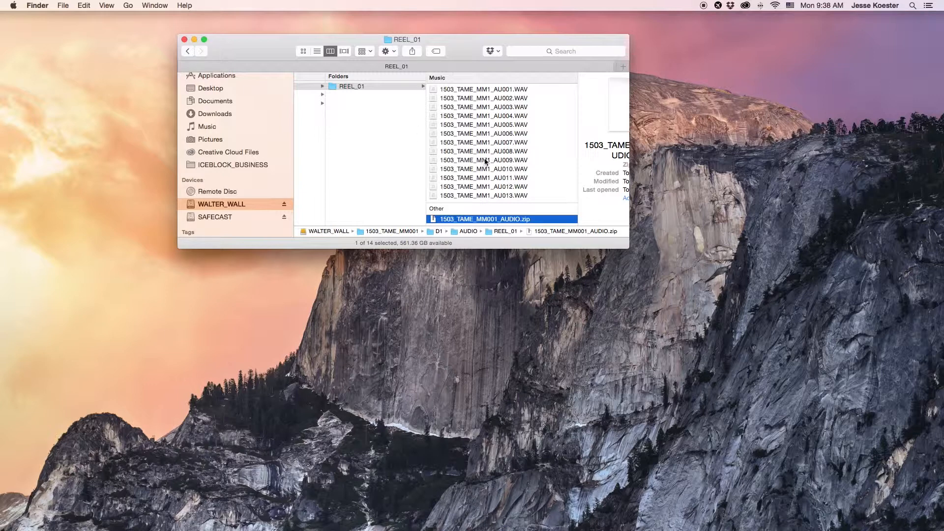
# - Check the durations of the audio files AU001, AU002 and AU003 in the file preview
pyautogui.click(477, 117)
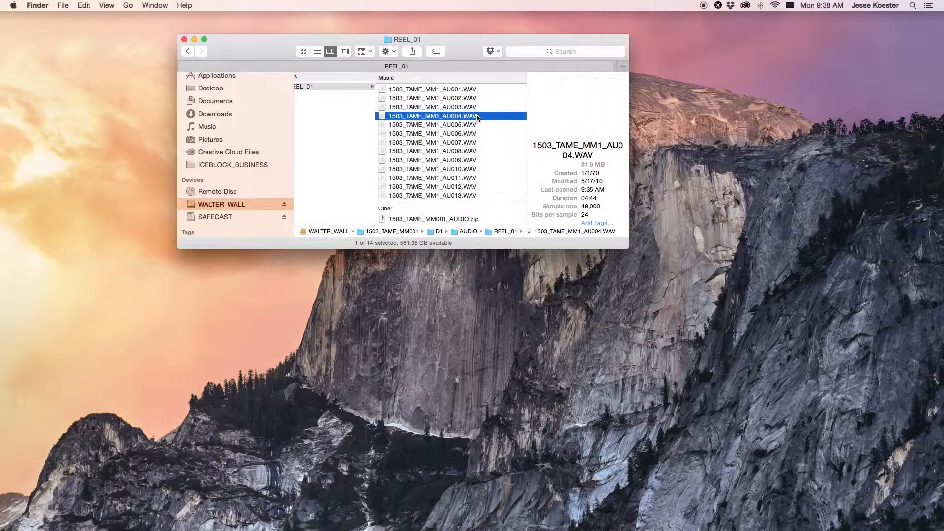
pyautogui.click(441, 90)
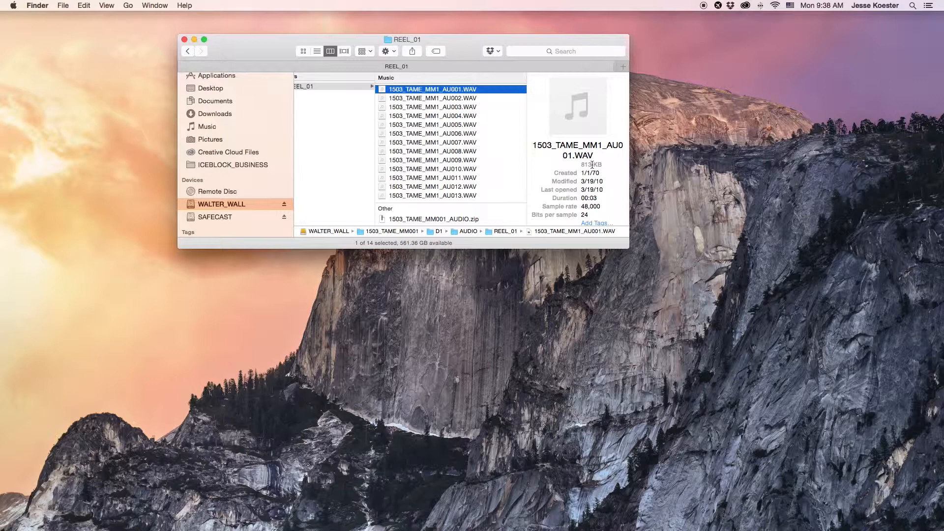
pyautogui.click(462, 100)
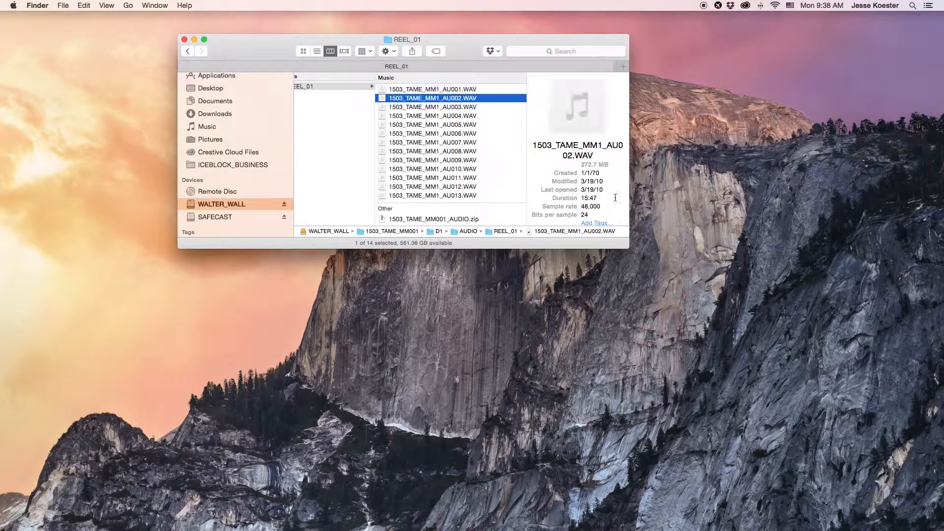
pyautogui.moveTo(598, 198); pyautogui.dragTo(578, 198)
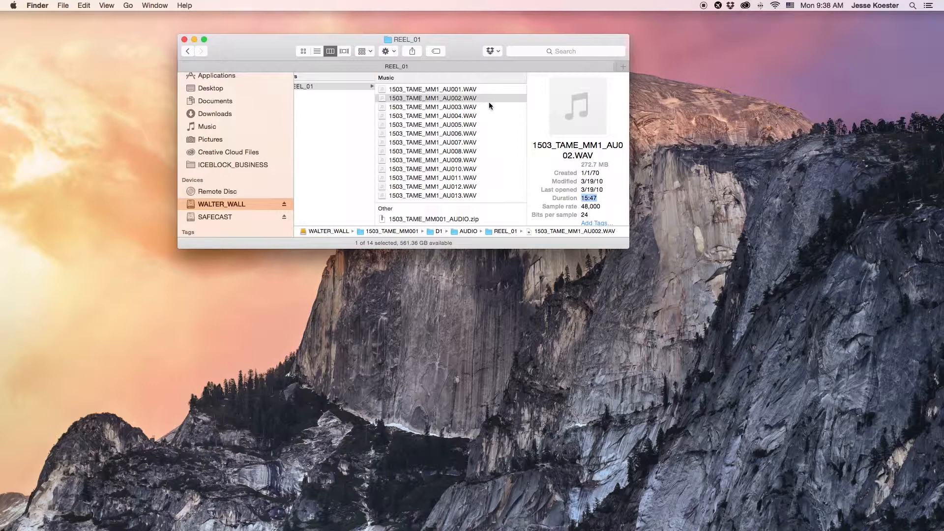
pyautogui.click(465, 107)
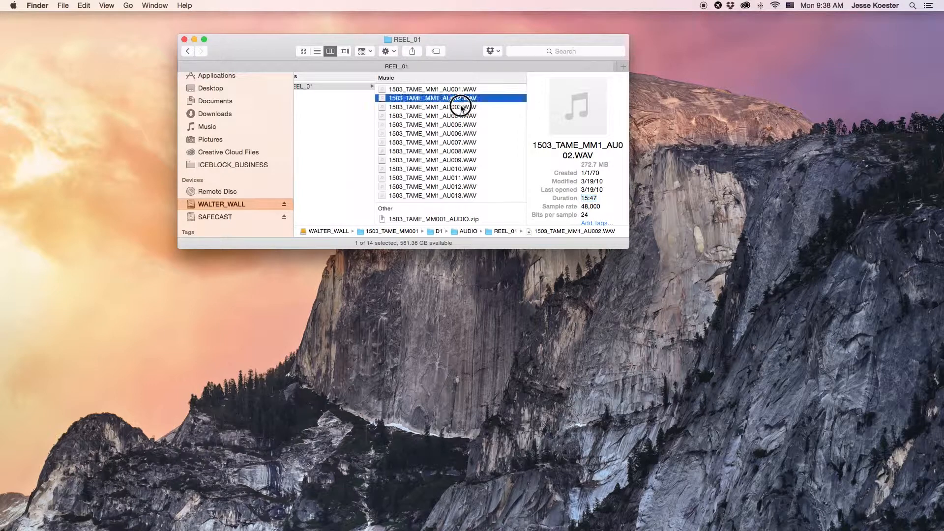
pyautogui.moveTo(597, 198); pyautogui.dragTo(580, 199)
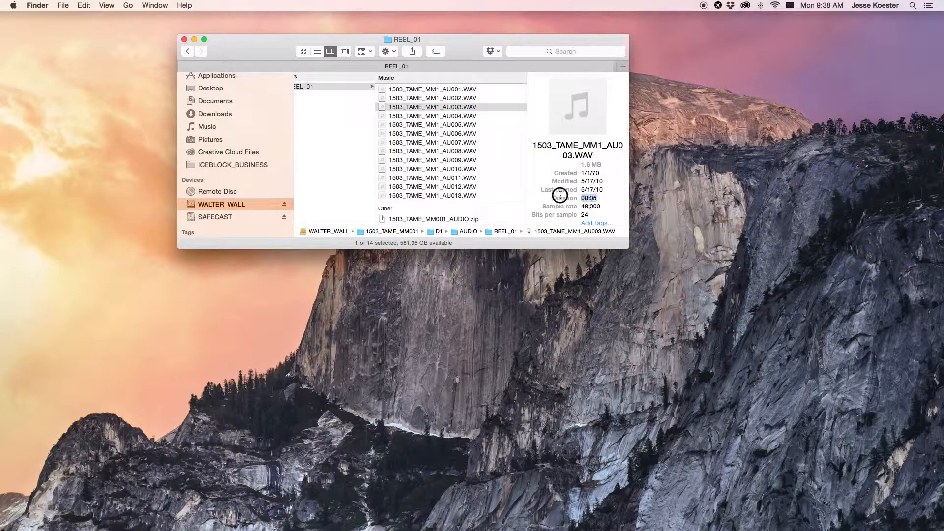
# - Open the WAV files AU004 through AU006 together in Adobe Audition CC 2014
pyautogui.click(468, 117)
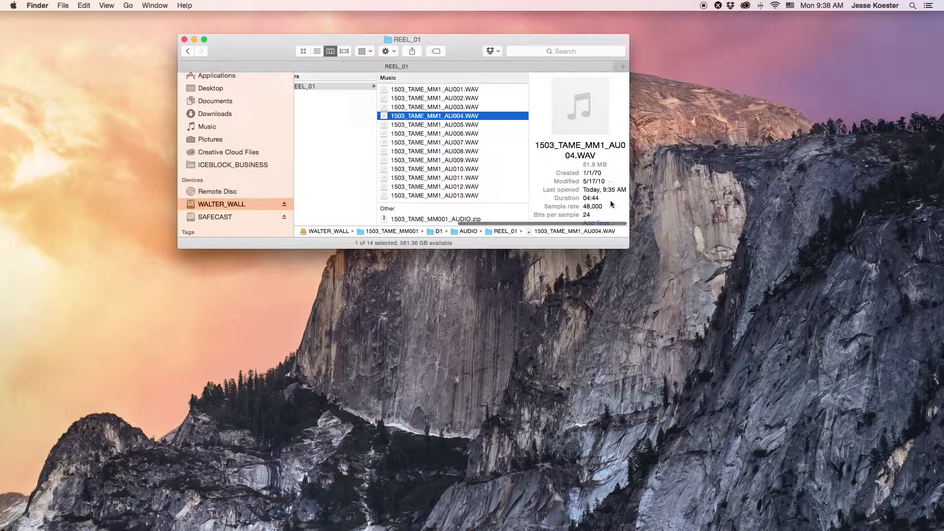
pyautogui.moveTo(606, 198); pyautogui.dragTo(576, 198)
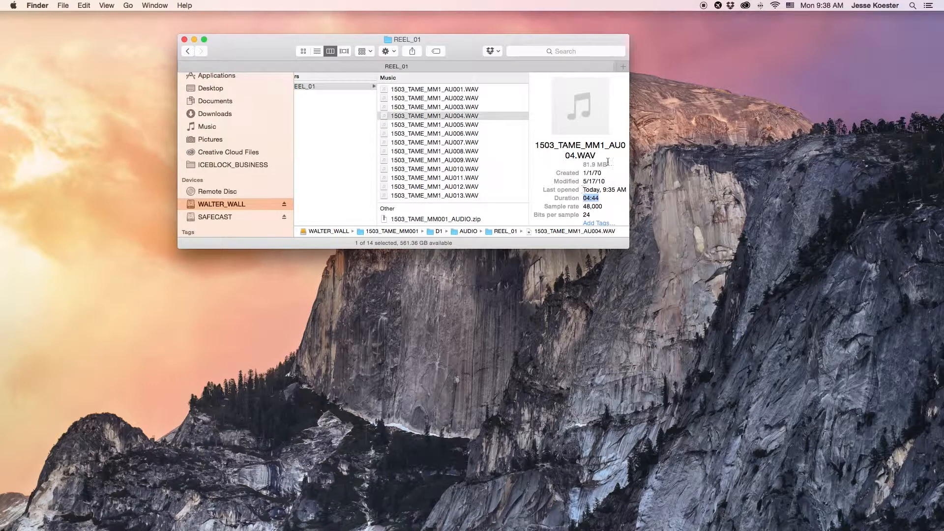
pyautogui.keyDown('shift'); pyautogui.click(453, 135); pyautogui.keyUp('shift')
pyautogui.rightClick(447, 129)
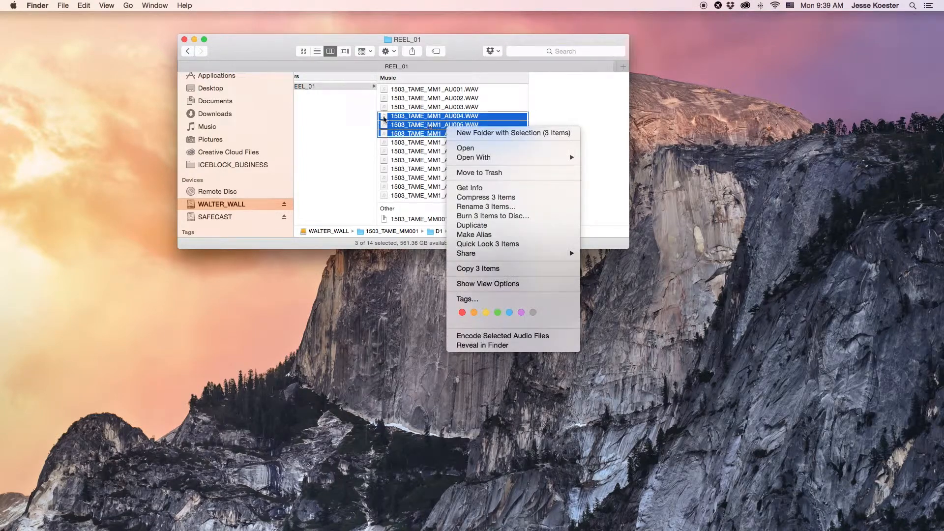
pyautogui.moveTo(542, 157)
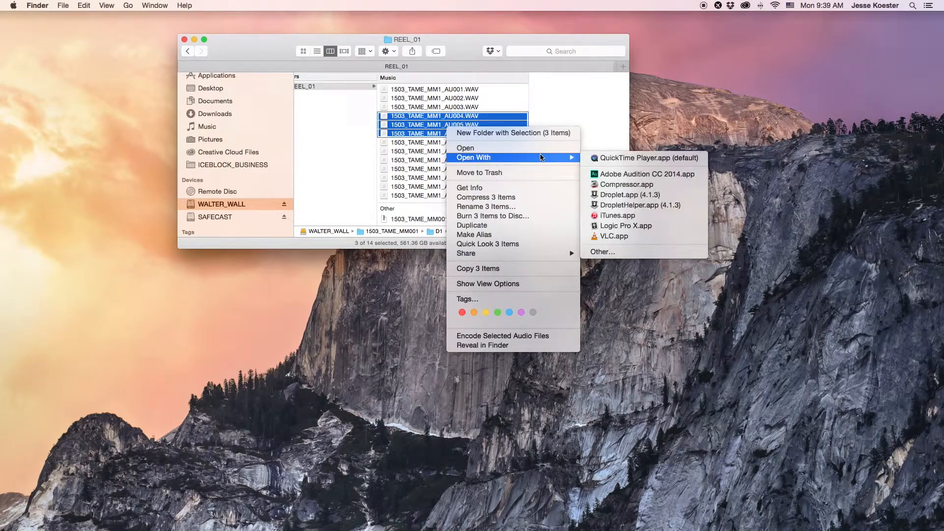
pyautogui.click(616, 175)
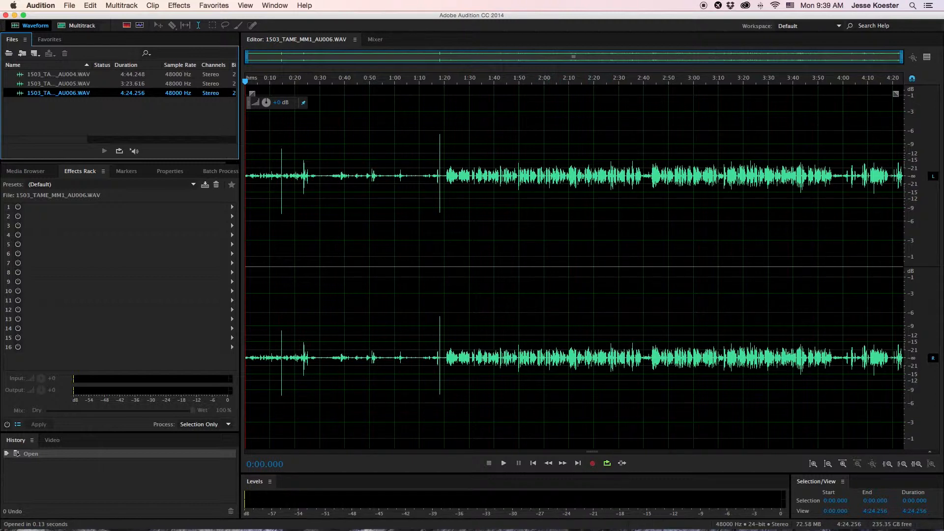
# - Convert the entire 1503_TAME_MM1_AU004.WAV recording to mono
pyautogui.doubleClick(54, 74)
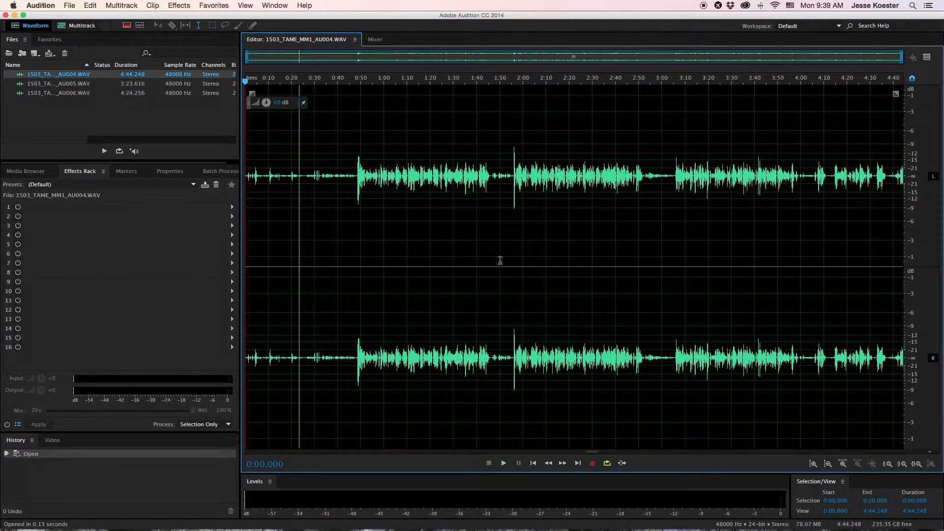
pyautogui.click(499, 218)
pyautogui.press('super+a')
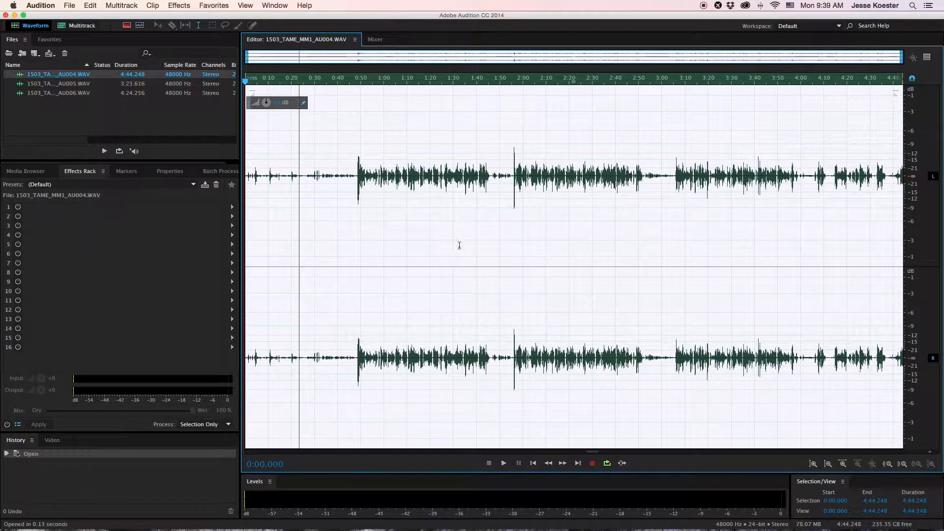
pyautogui.click(212, 6)
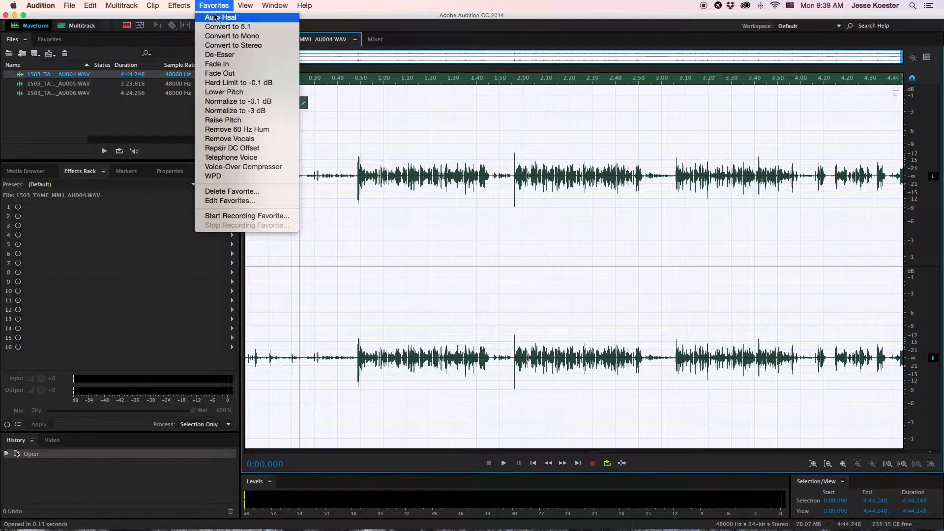
pyautogui.click(231, 37)
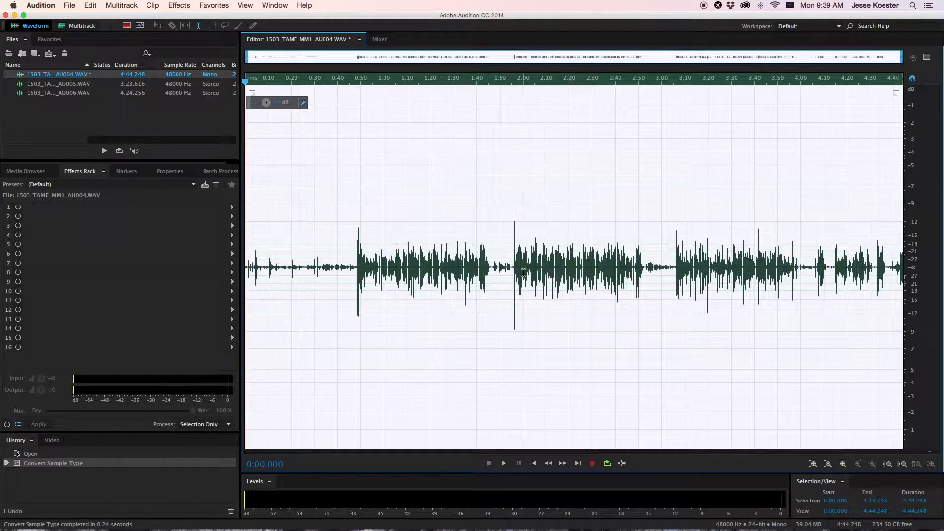
# - Play back the quiet opening of the AU004 recording from about 0:20 to listen to the spike near 0:24
pyautogui.click(523, 272)
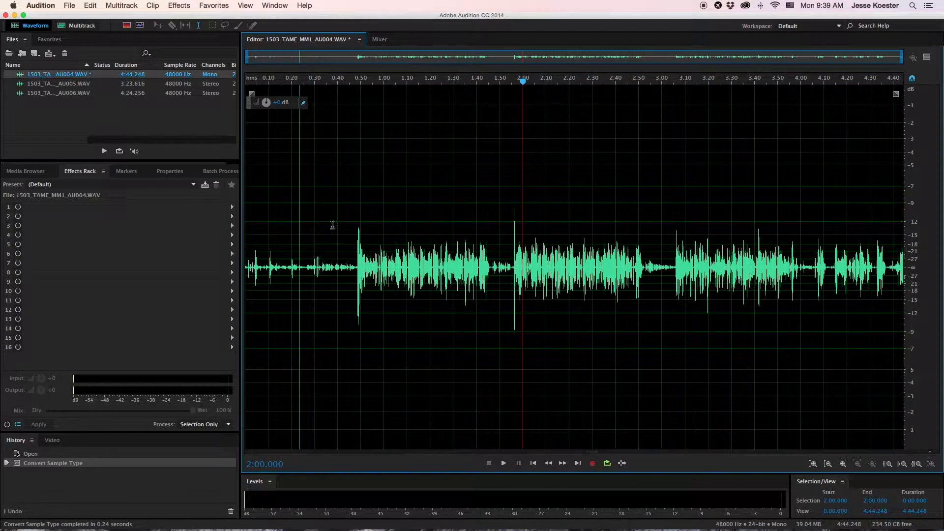
pyautogui.scroll(5, 300, 224)
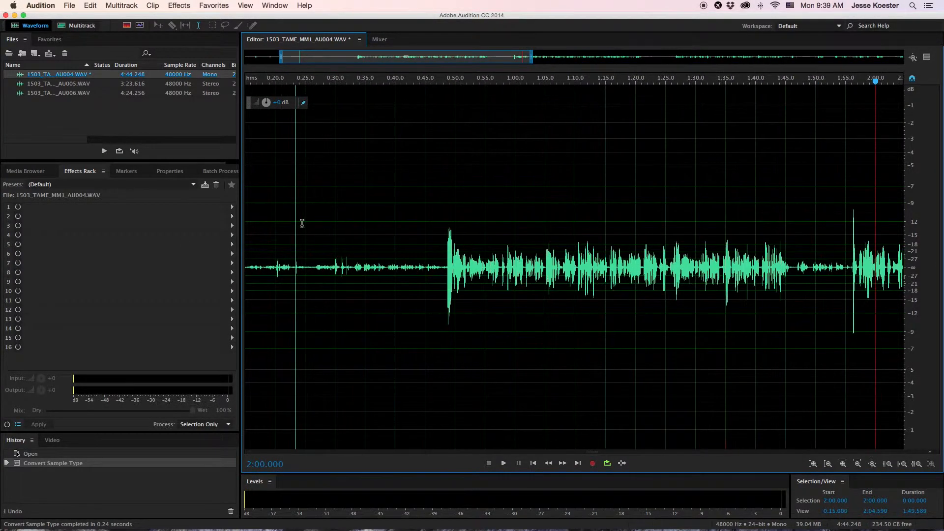
pyautogui.hscroll(-5, 302, 223)
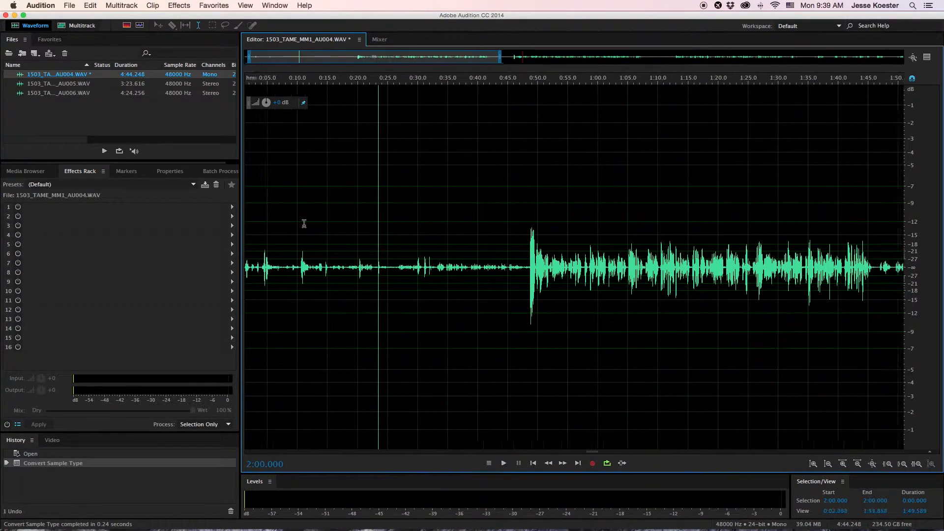
pyautogui.click(372, 241)
pyautogui.press('space')
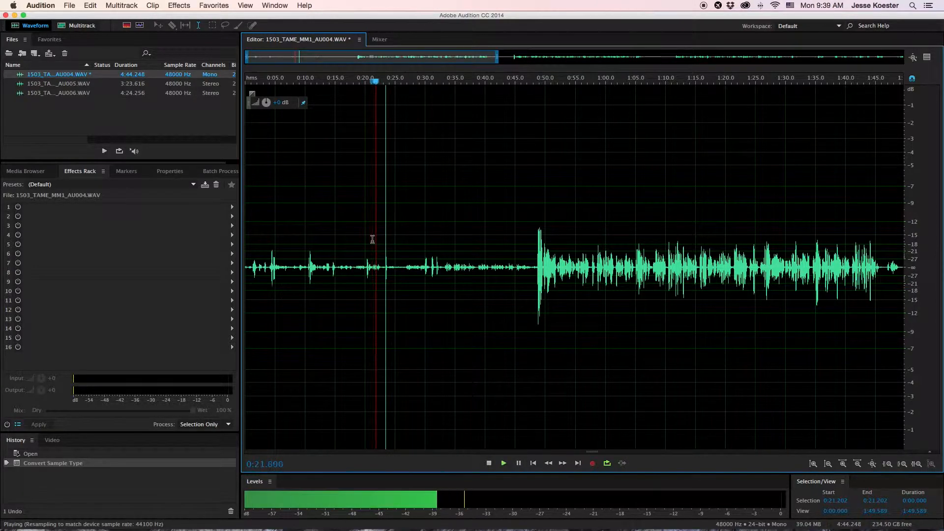
pyautogui.click(364, 241)
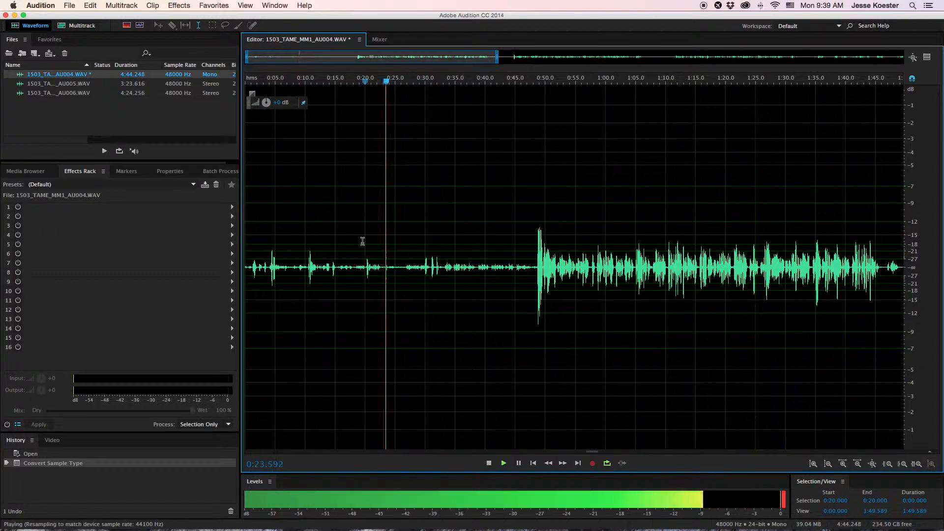
pyautogui.press('space')
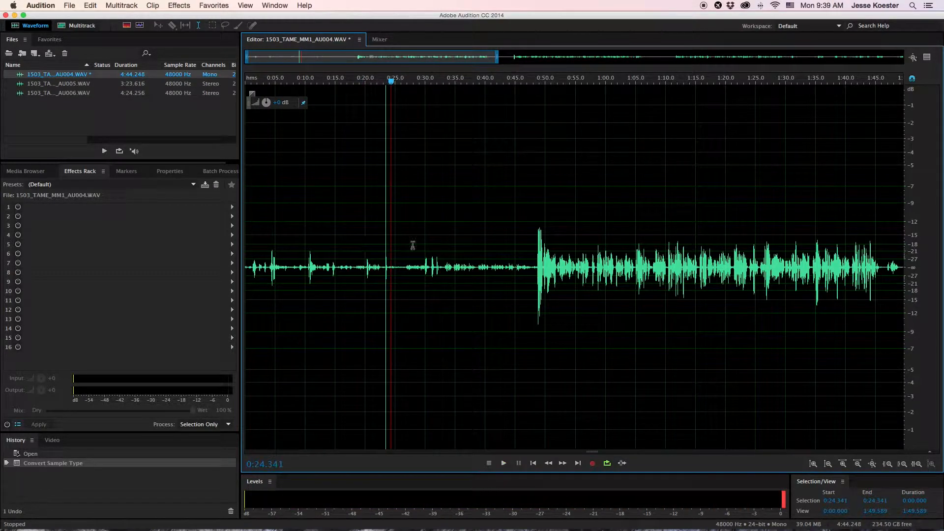
# - Select the section around the spike from about 0:22.9 to 0:26.3, adjust its amplitude, and clear the selection
pyautogui.moveTo(403, 245); pyautogui.dragTo(383, 247)
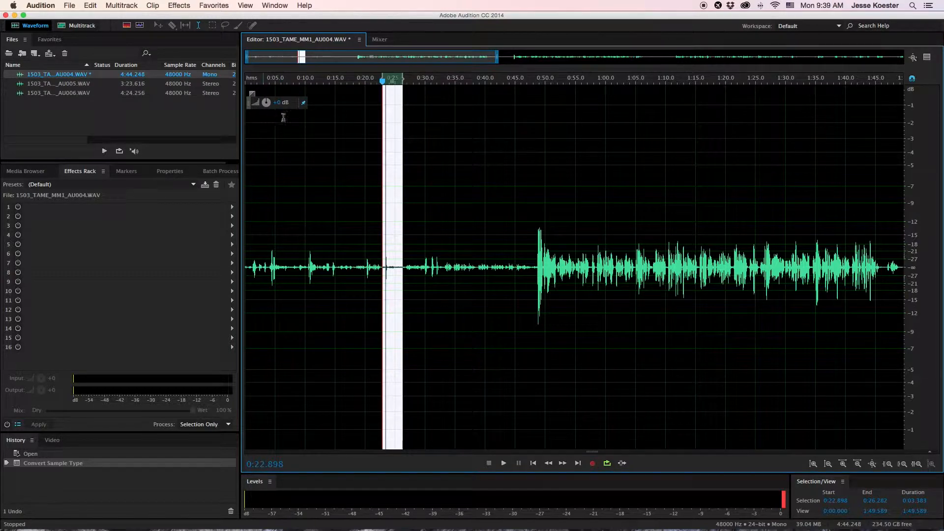
pyautogui.moveTo(283, 105); pyautogui.dragTo(263, 105)
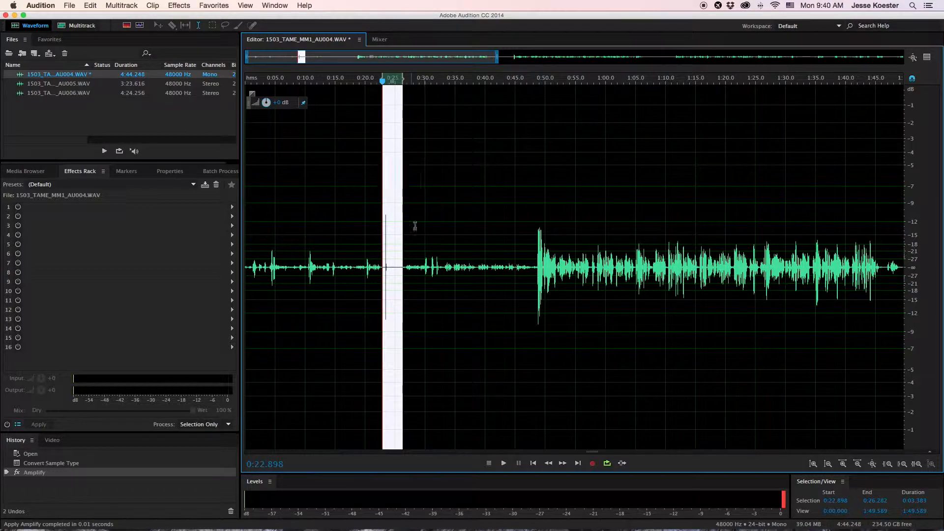
pyautogui.hscroll(5, 738, 255)
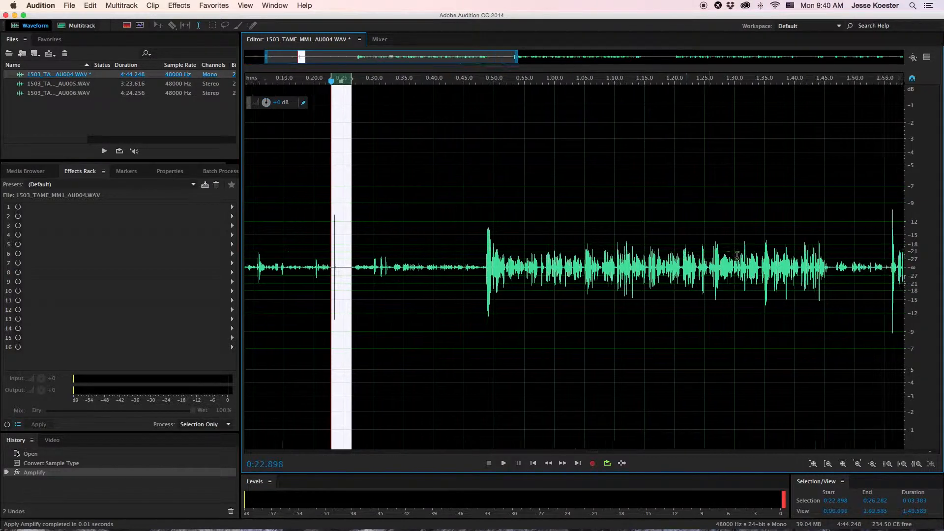
pyautogui.click(408, 202)
pyautogui.hscroll(-3, 396, 200)
pyautogui.hscroll(-2, 396, 201)
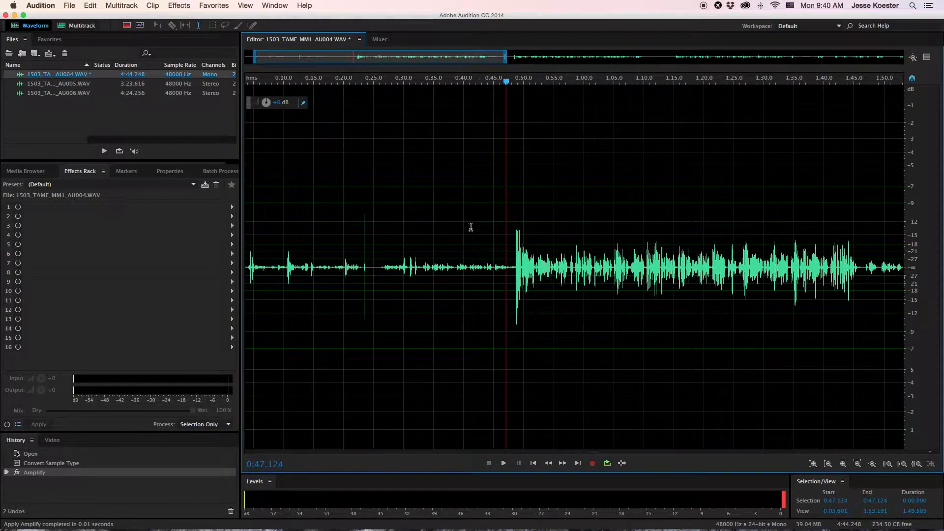
# - Select the entire AU004 recording
pyautogui.click(470, 226)
pyautogui.press('super+a')
pyautogui.scroll(-5, 494, 217)
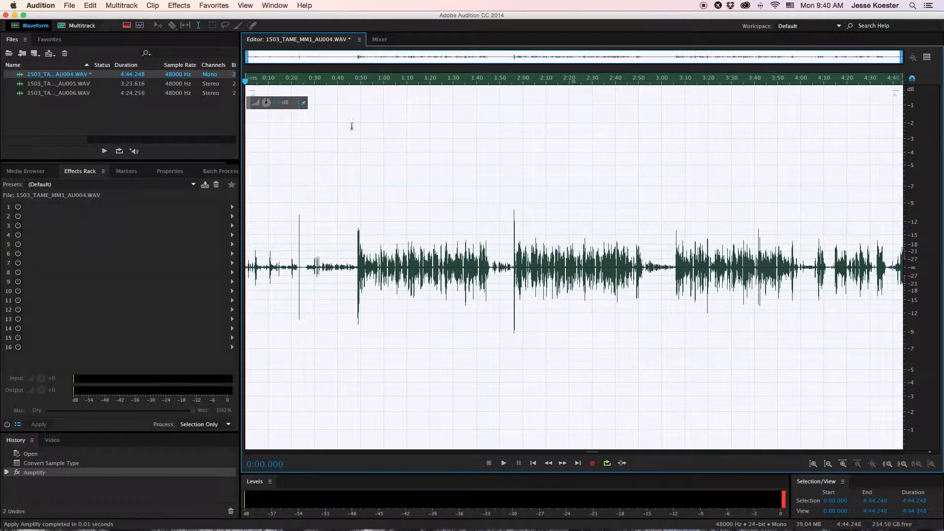
# - Try normalizing the entire recording to -0.1 dB and undo it
pyautogui.click(214, 6)
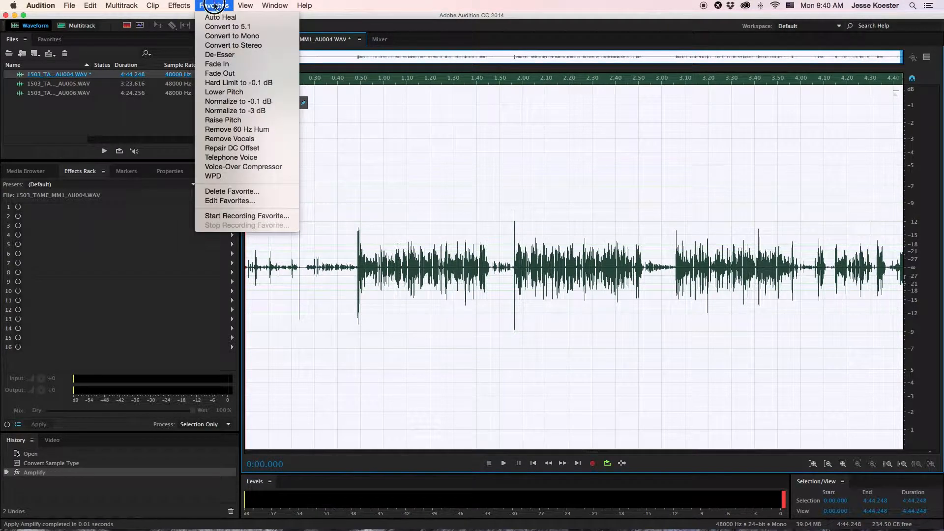
pyautogui.click(241, 101)
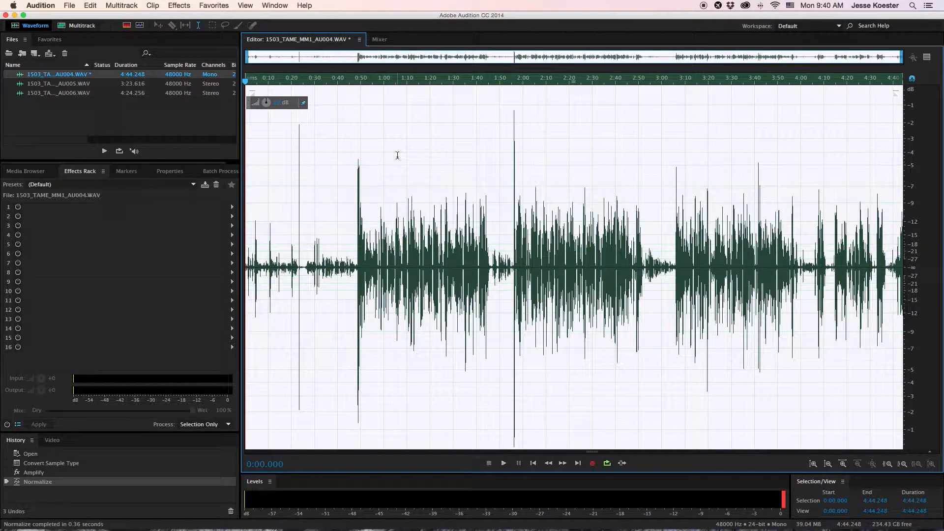
pyautogui.press('super+z')
# - Normalize the entire recording to -3 dB and listen to a few seconds of speech from about 2:05
pyautogui.click(202, 4)
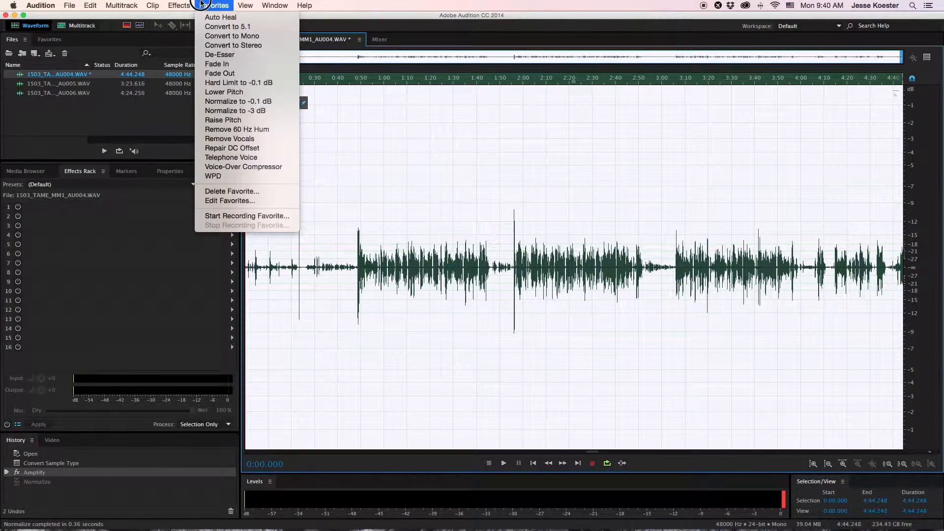
pyautogui.click(233, 111)
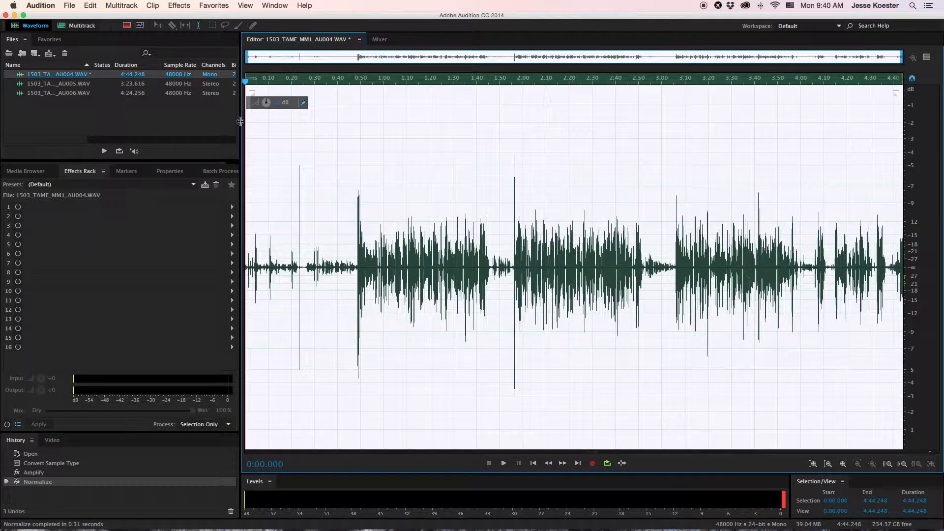
pyautogui.click(562, 246)
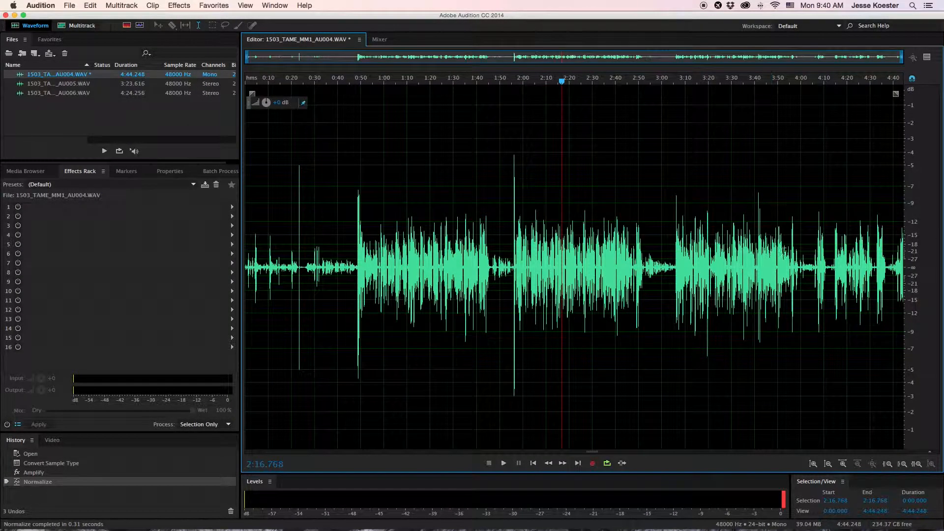
pyautogui.click(536, 254)
pyautogui.press('space')
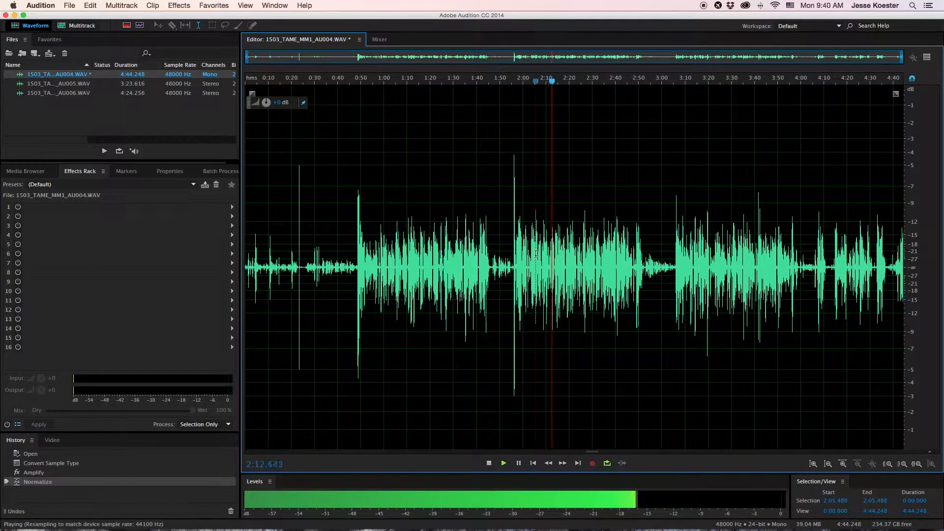
pyautogui.press('space')
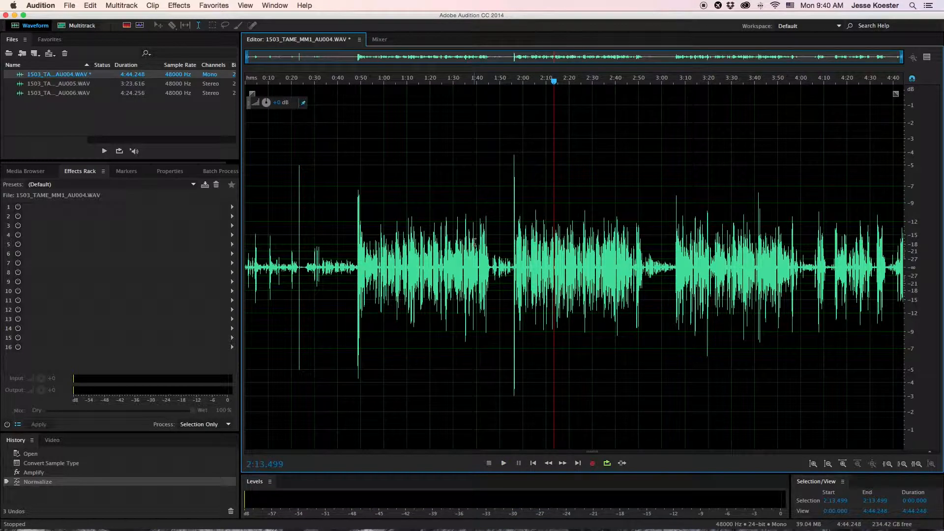
# - Load the MALE_LAV preset into the effects rack and play back the speech from the current position
pyautogui.click(186, 187)
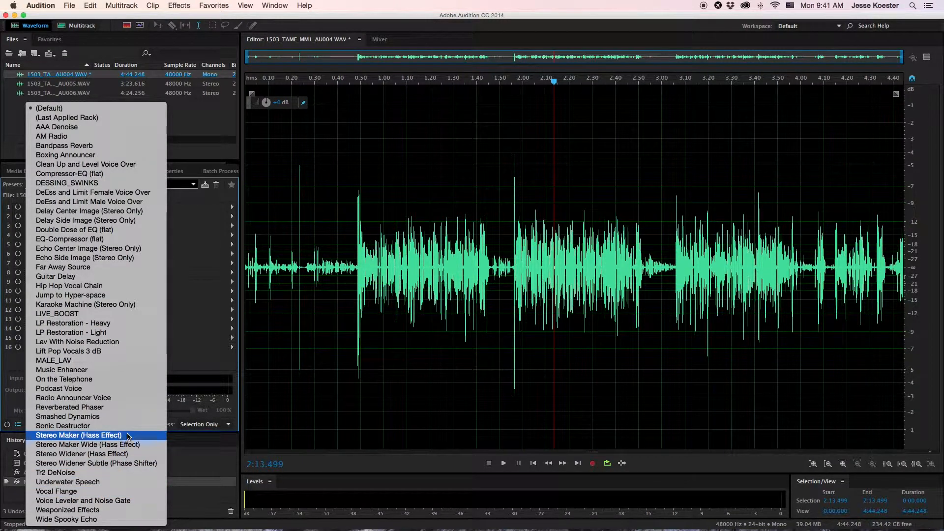
pyautogui.click(71, 363)
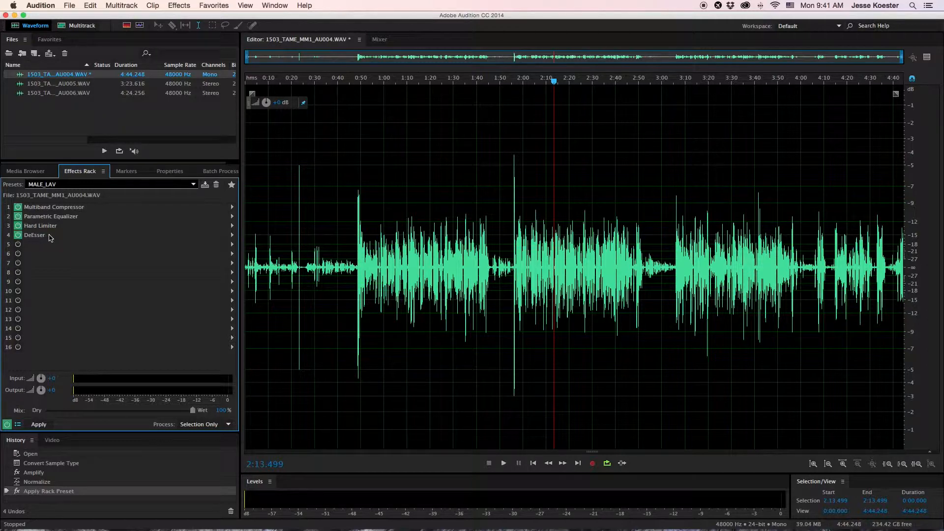
pyautogui.press('space')
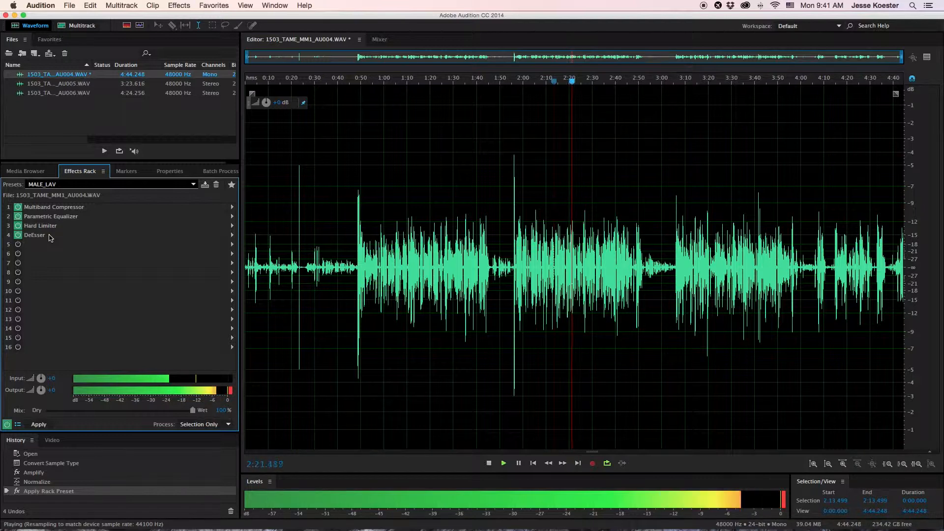
pyautogui.press('space')
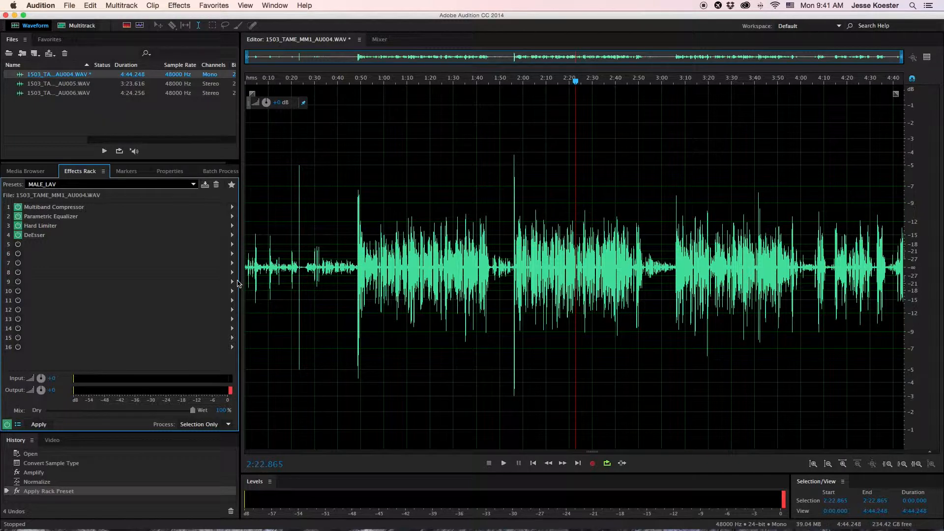
# - Add a 10-band Graphic Equalizer to rack slot 5 and set its master gain to -1 dB
pyautogui.click(153, 247)
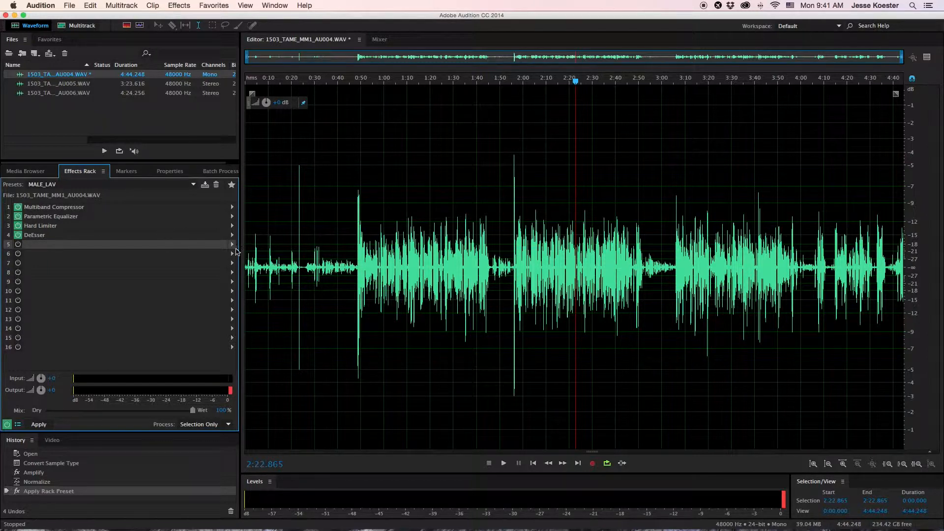
pyautogui.click(232, 245)
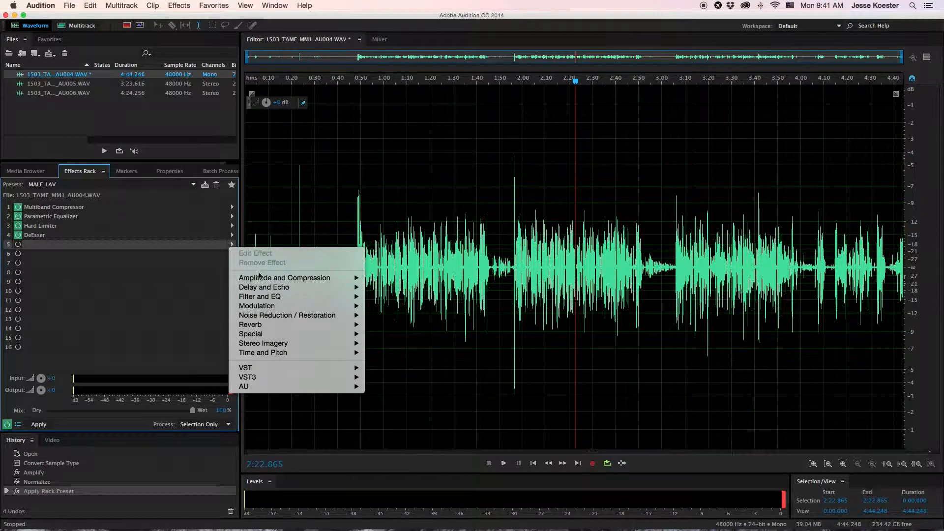
pyautogui.moveTo(274, 299)
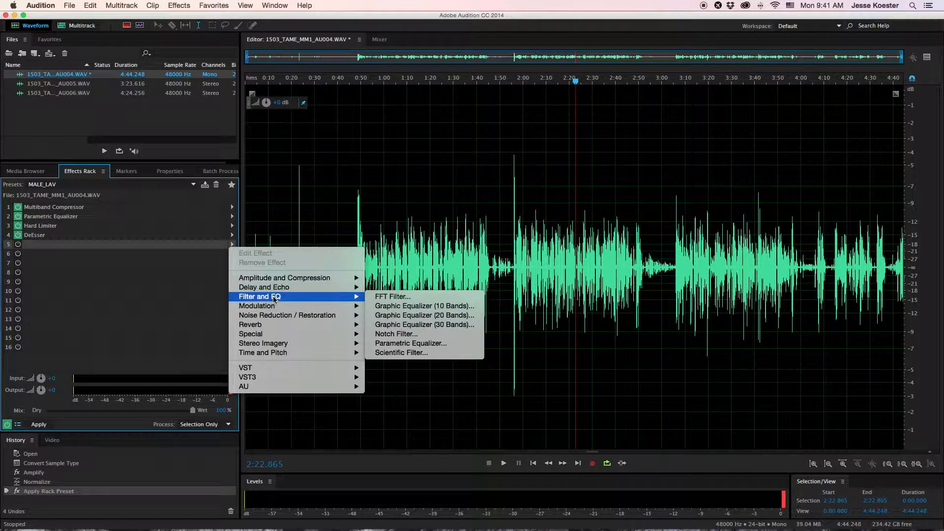
pyautogui.click(434, 307)
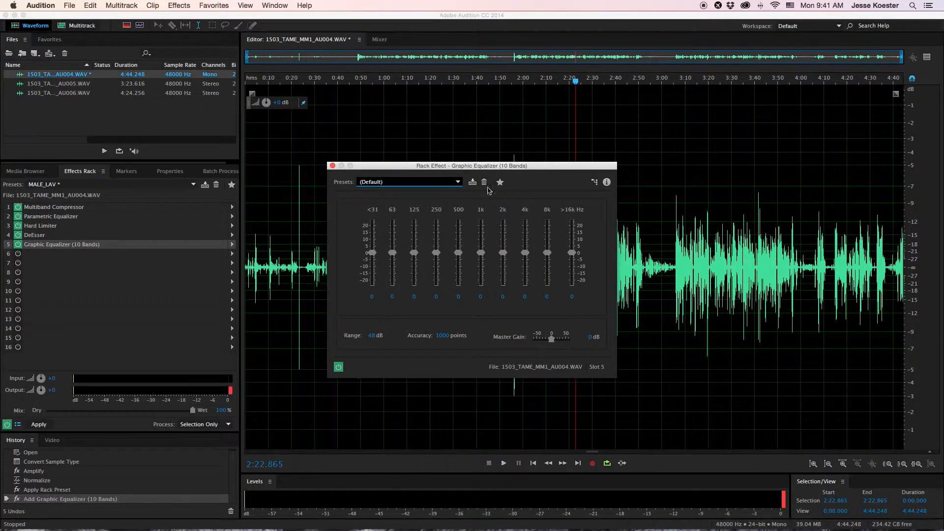
pyautogui.moveTo(470, 170); pyautogui.dragTo(432, 157)
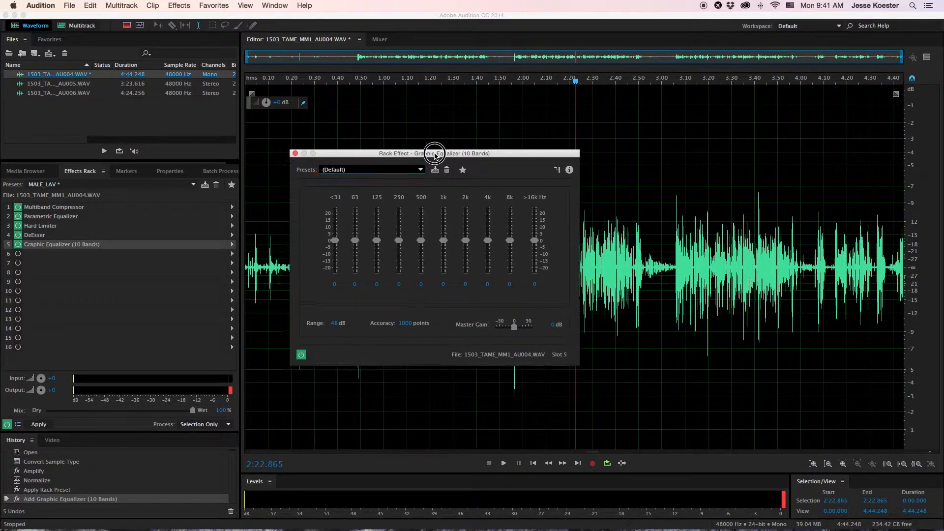
pyautogui.click(552, 324)
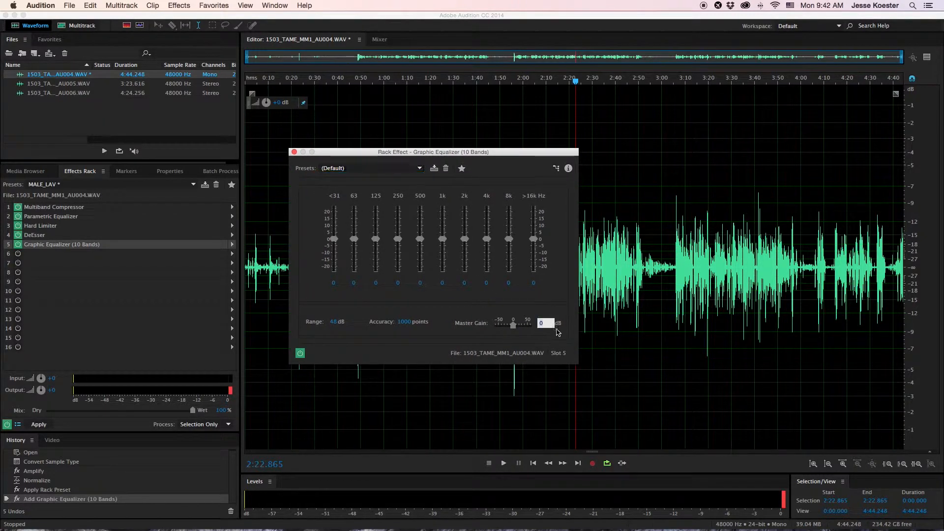
pyautogui.write('-1')
pyautogui.press('Return')
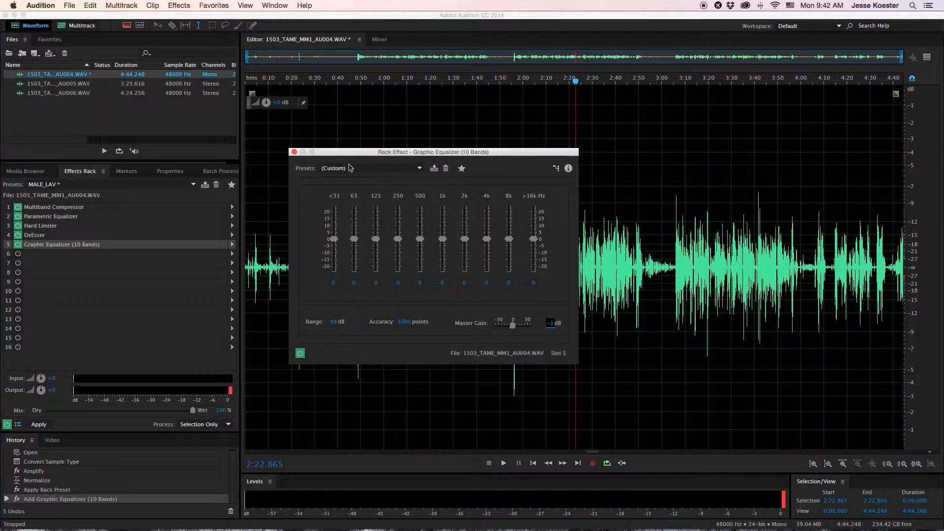
# - Uncover the waveform and listen to the speech with the reduced equalizer gain
pyautogui.moveTo(299, 155); pyautogui.dragTo(18, 200)
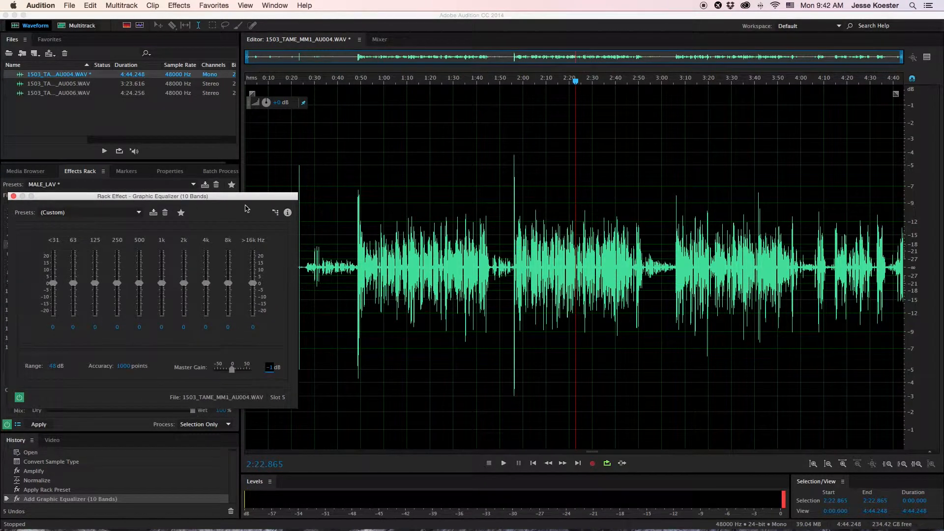
pyautogui.press('space')
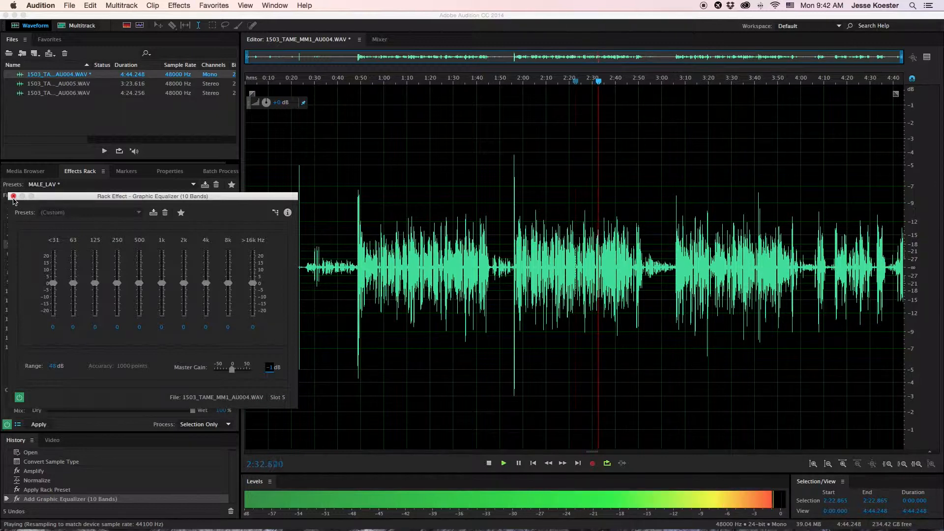
pyautogui.press('space')
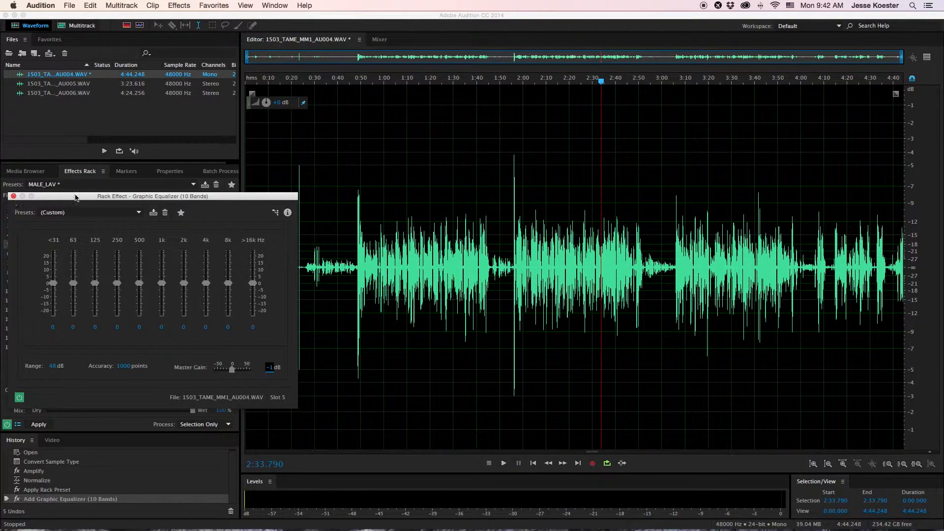
# - While playing the speech from about 2:02, lower the equalizer's <31 Hz band to about -6.5 dB and the 63 Hz band to about -3.4 dB
pyautogui.moveTo(75, 197); pyautogui.dragTo(289, 148)
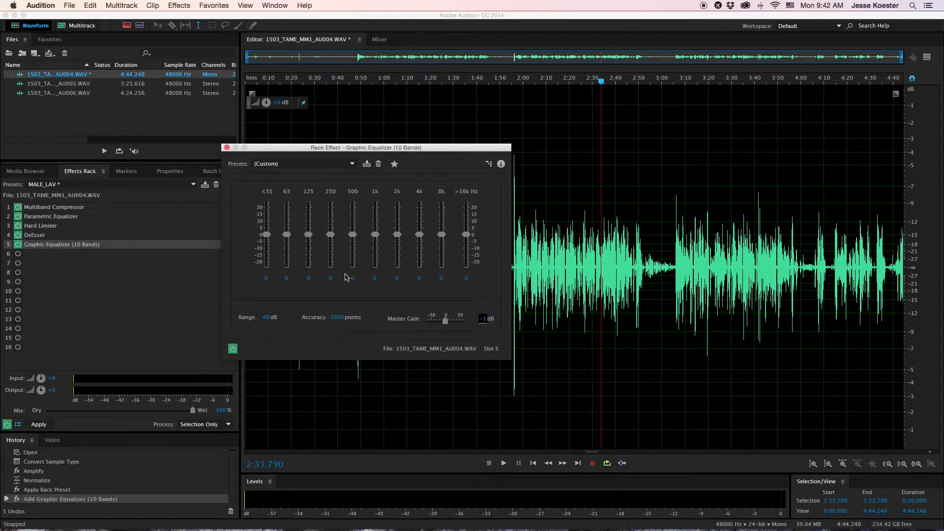
pyautogui.click(529, 81)
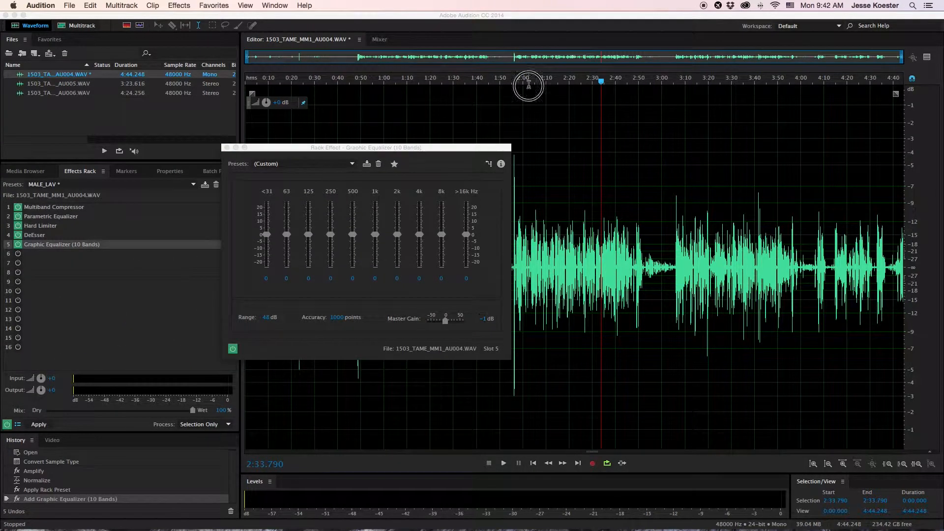
pyautogui.moveTo(266, 235); pyautogui.dragTo(285, 240)
pyautogui.click(285, 238)
pyautogui.press('space')
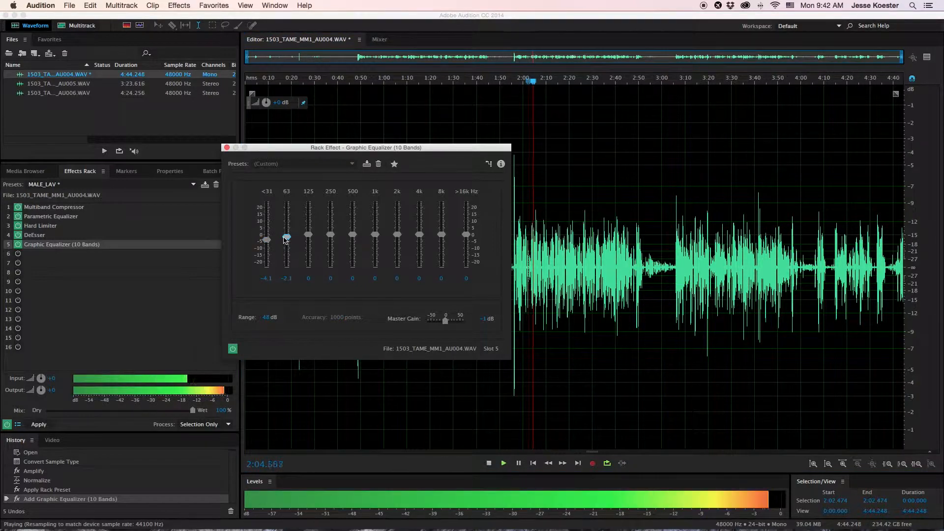
pyautogui.moveTo(266, 239)
pyautogui.mouseDown()
pyautogui.moveTo(287, 240)
pyautogui.moveTo(266, 243)
pyautogui.mouseUp()
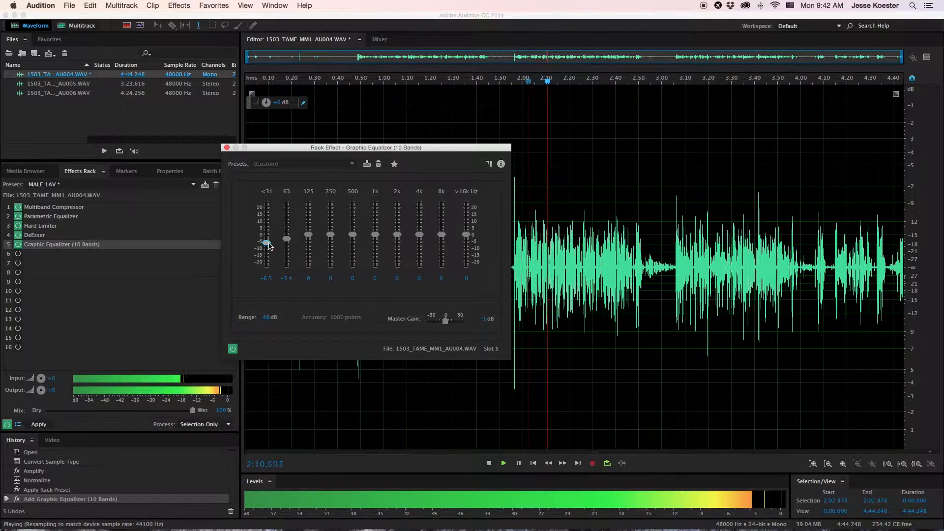
pyautogui.press('space')
pyautogui.click(227, 148)
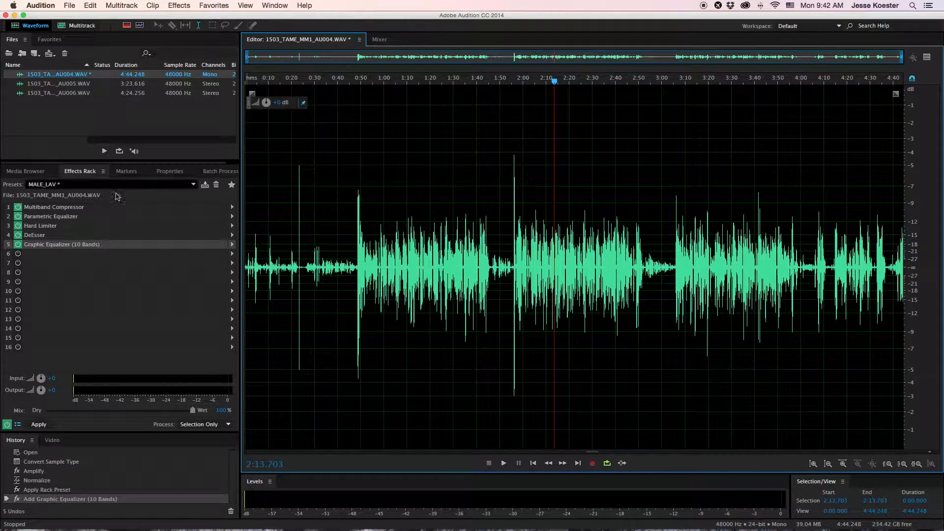
# - Compare the speech with the 10-band Graphic Equalizer bypassed and switched back on
pyautogui.click(18, 245)
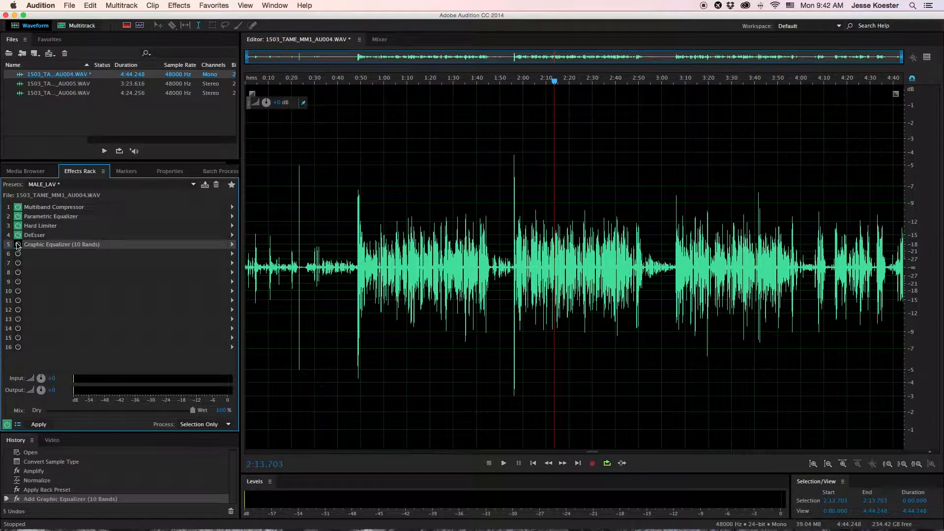
pyautogui.press('space')
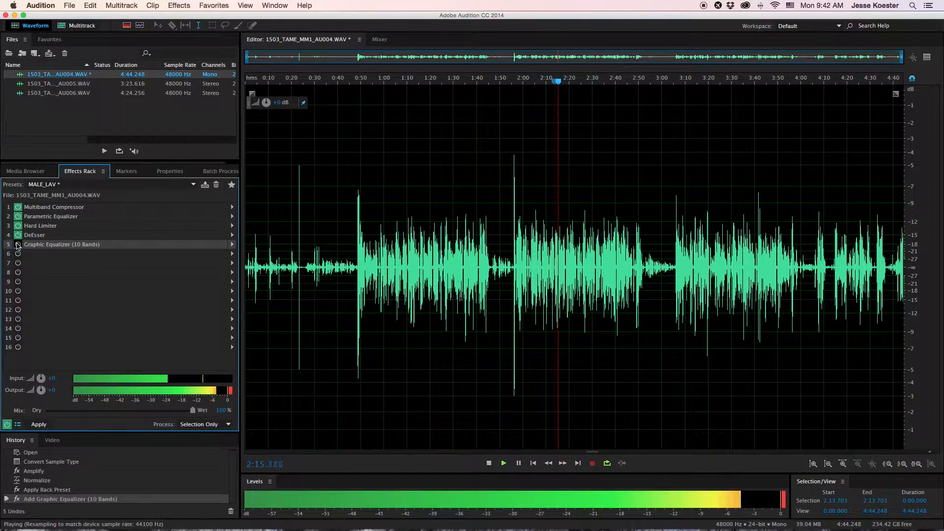
pyautogui.press('space')
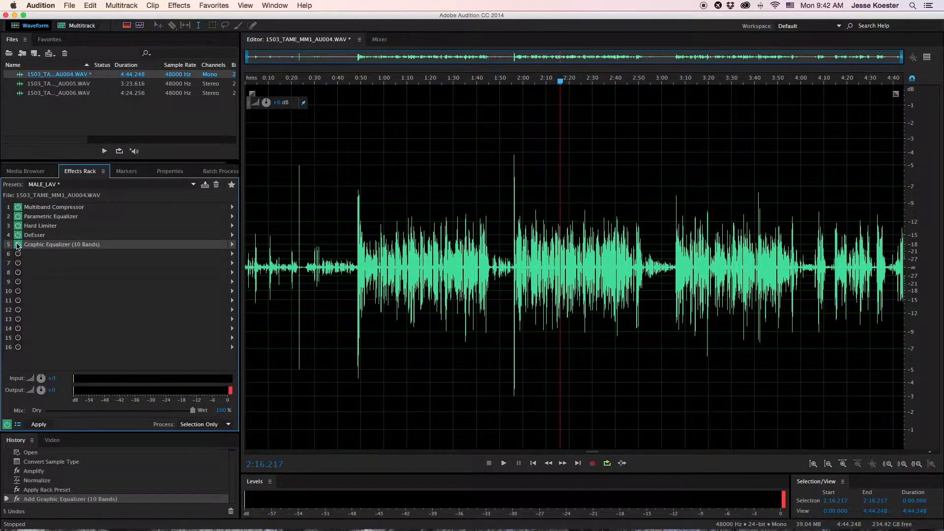
pyautogui.press('space')
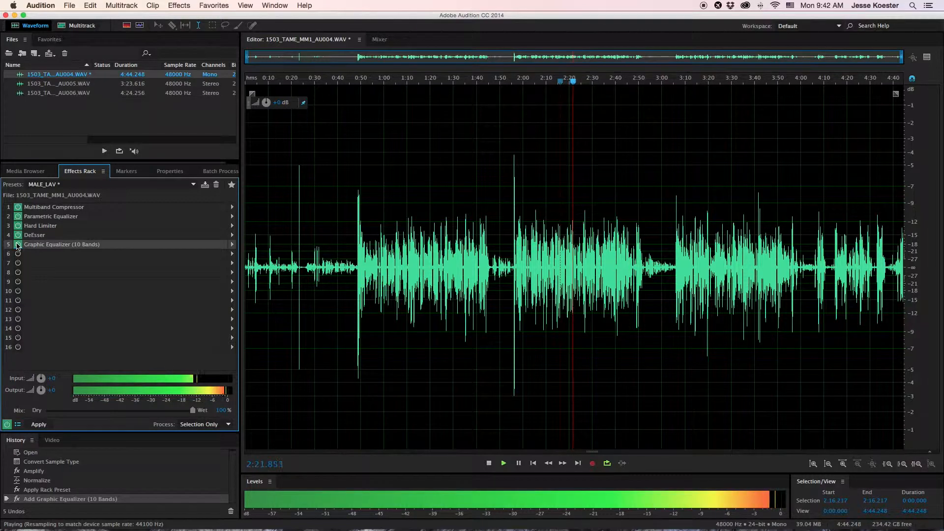
pyautogui.press('space')
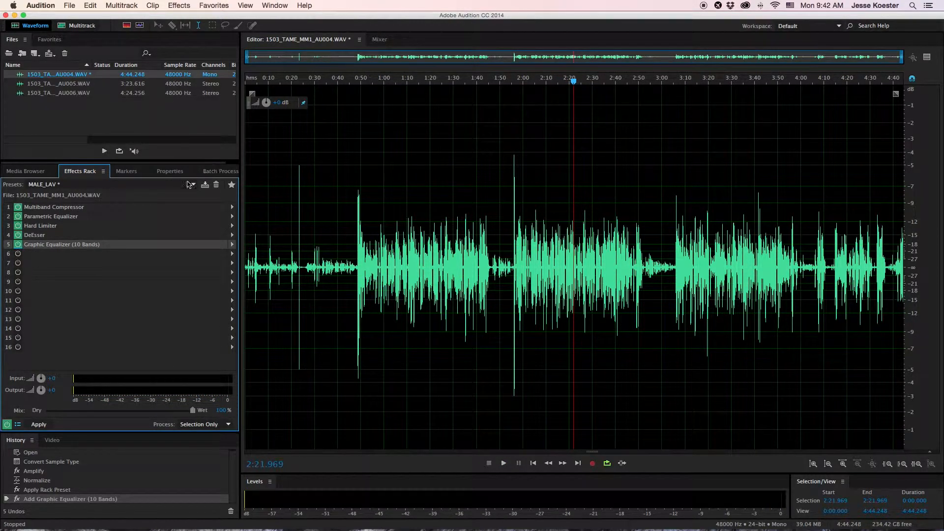
# - Save the current effects rack as a new preset named MALE_LAV2
pyautogui.click(193, 185)
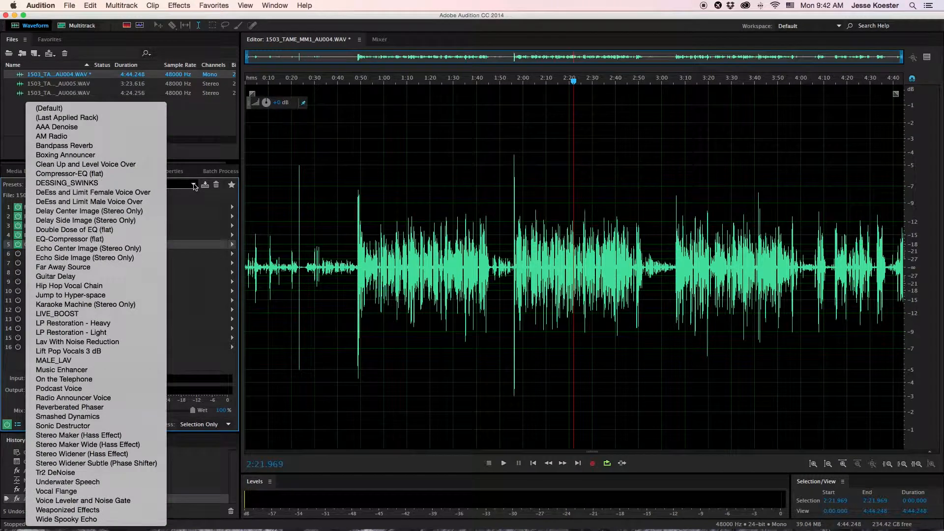
pyautogui.click(194, 186)
pyautogui.click(206, 185)
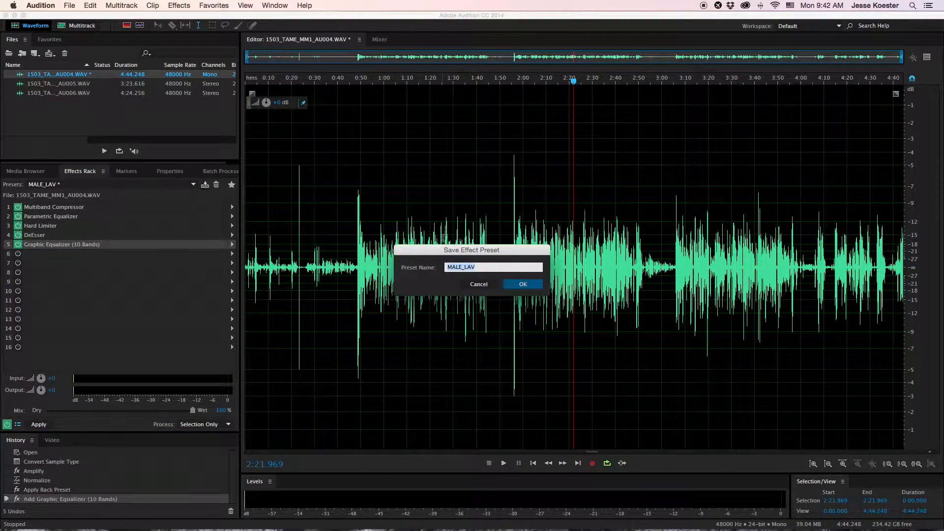
pyautogui.click(502, 267)
pyautogui.press('Return')
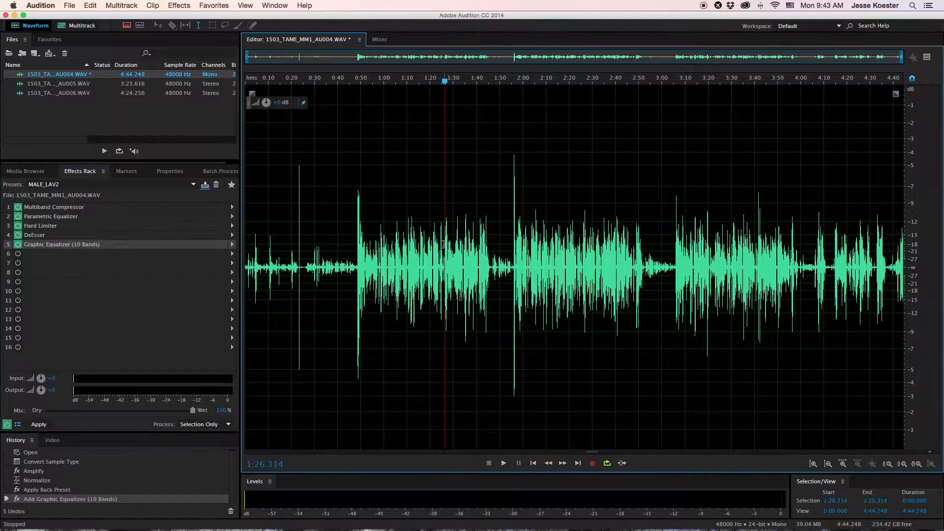
# - Apply the effects rack to the entire AU004 recording and inspect the processed waveform up close
pyautogui.doubleClick(482, 195)
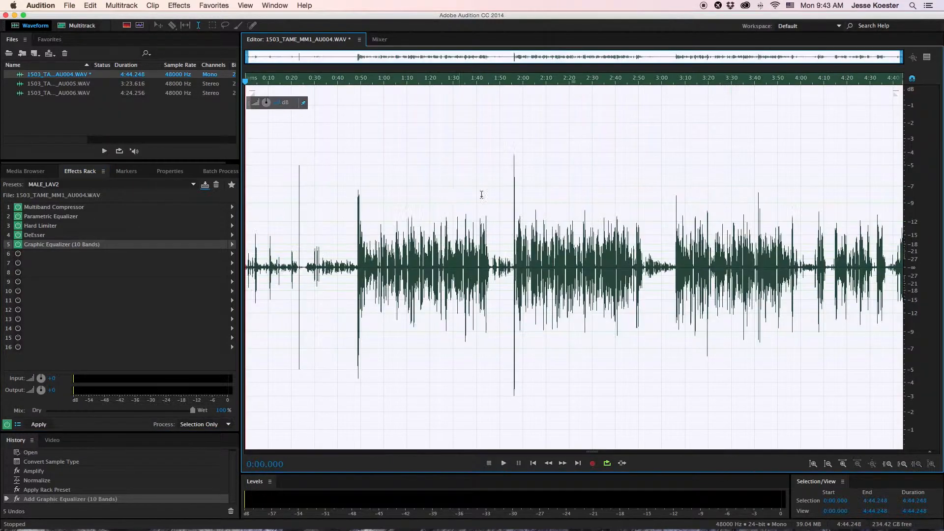
pyautogui.click(38, 425)
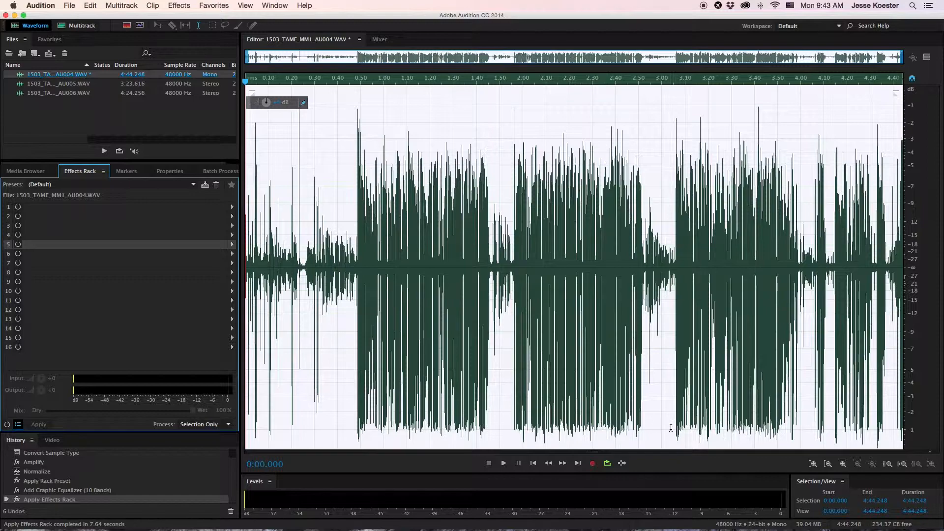
pyautogui.scroll(10, 427, 407)
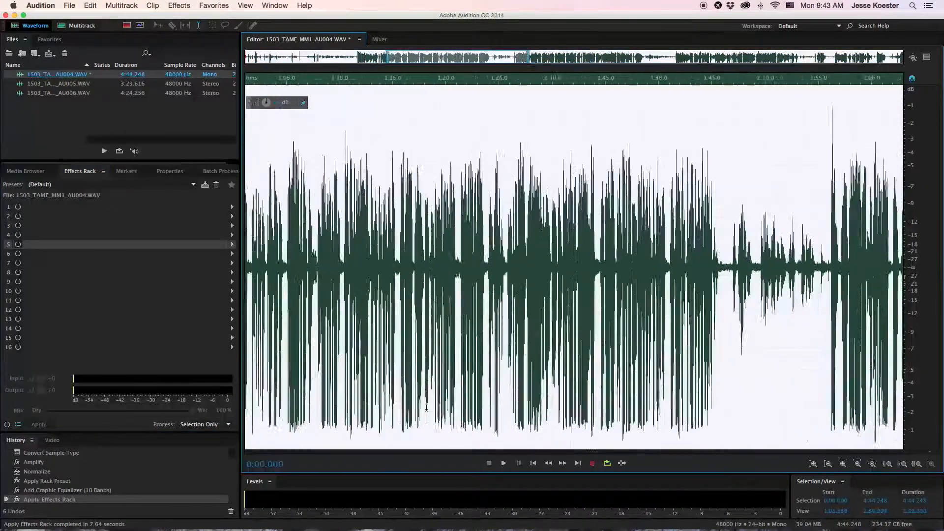
pyautogui.scroll(4, 426, 408)
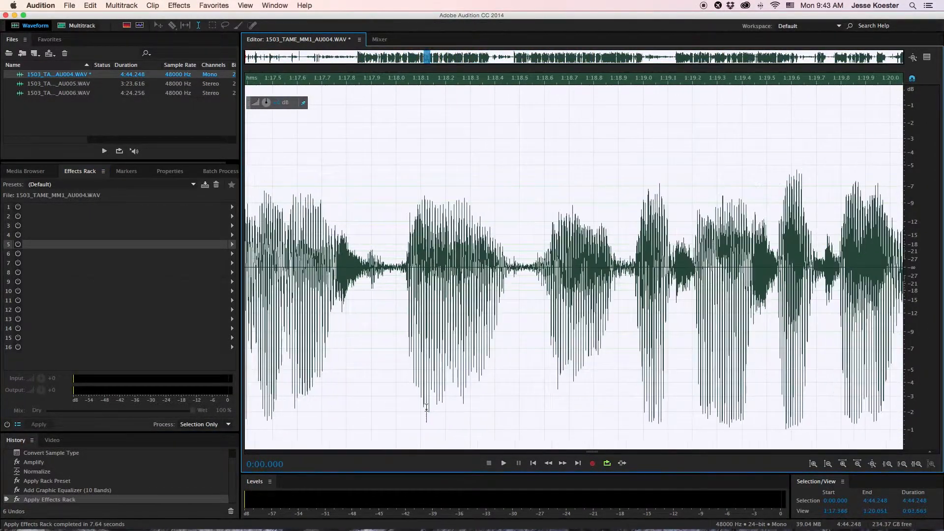
pyautogui.scroll(-12, 520, 417)
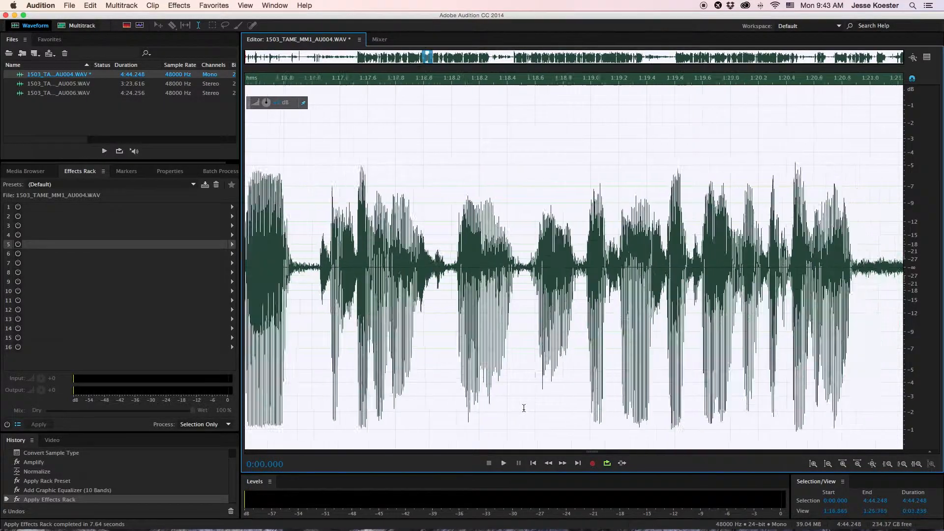
pyautogui.scroll(-6, 524, 408)
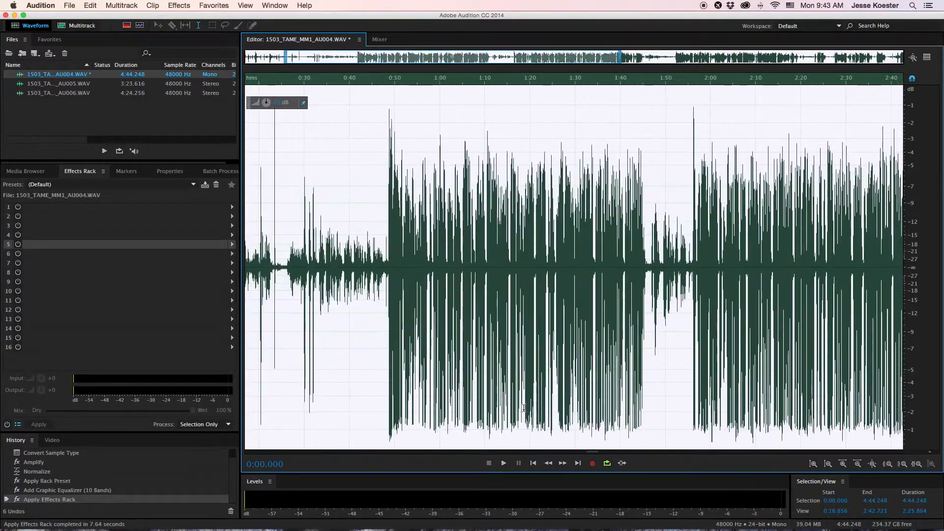
# - Listen to a few seconds of the processed speech from 2:10
pyautogui.click(515, 355)
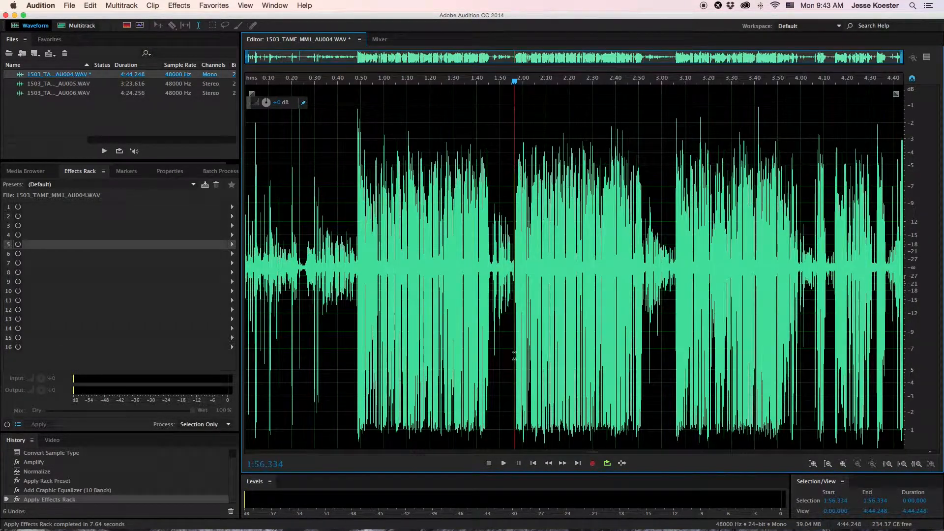
pyautogui.click(546, 271)
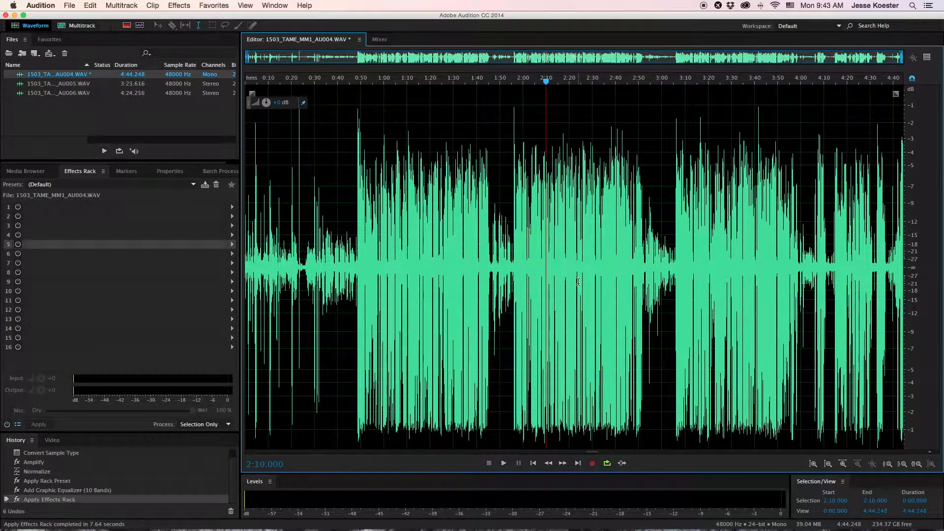
pyautogui.press('space')
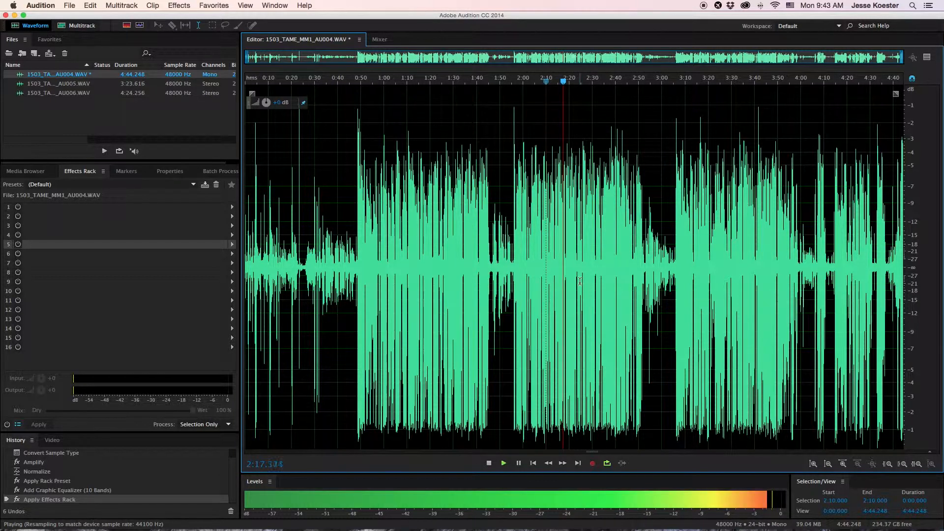
pyautogui.press('space')
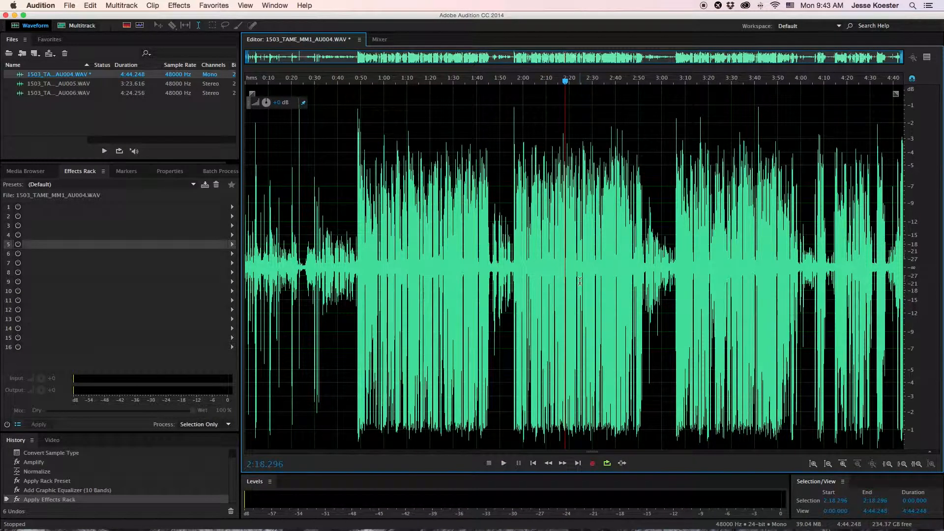
# - Switch to Finder and preview the original 1503_TAME_MM1_AU004.WAV at about 2:18
pyautogui.press('super+Tab')
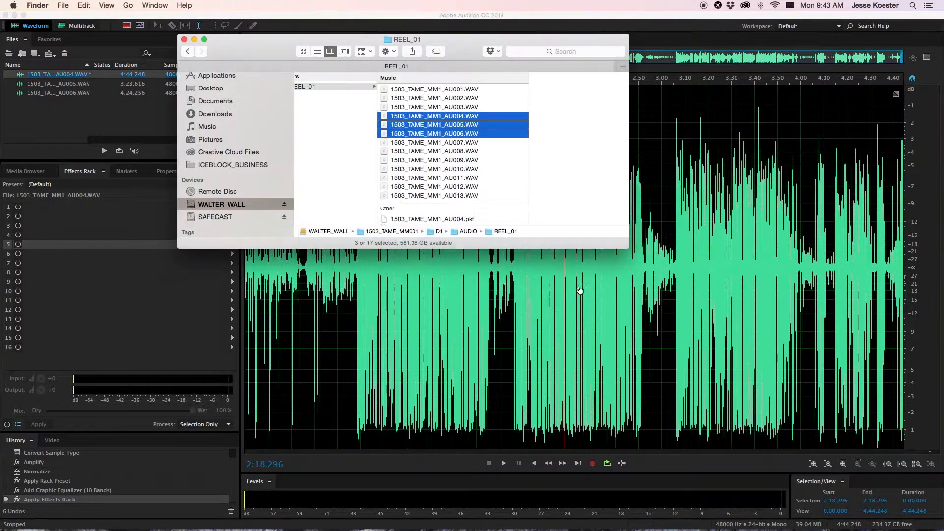
pyautogui.click(442, 114)
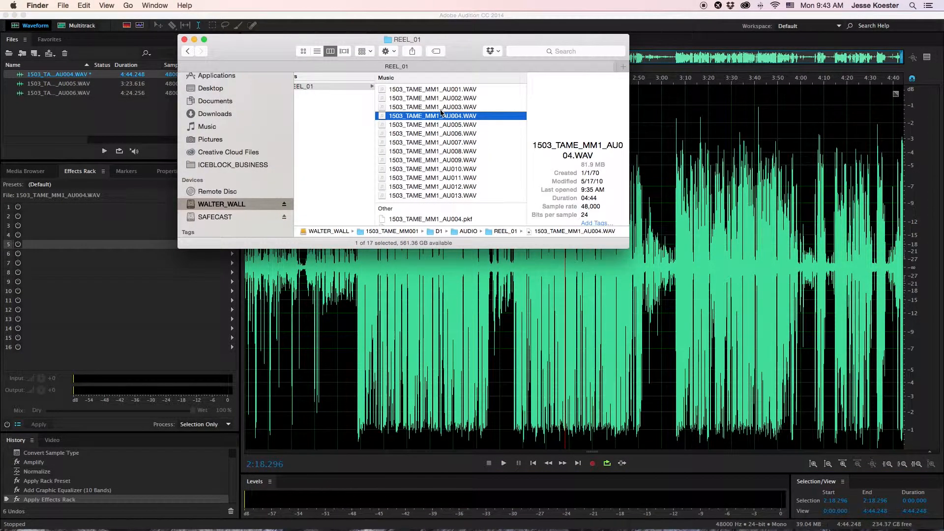
pyautogui.press('space')
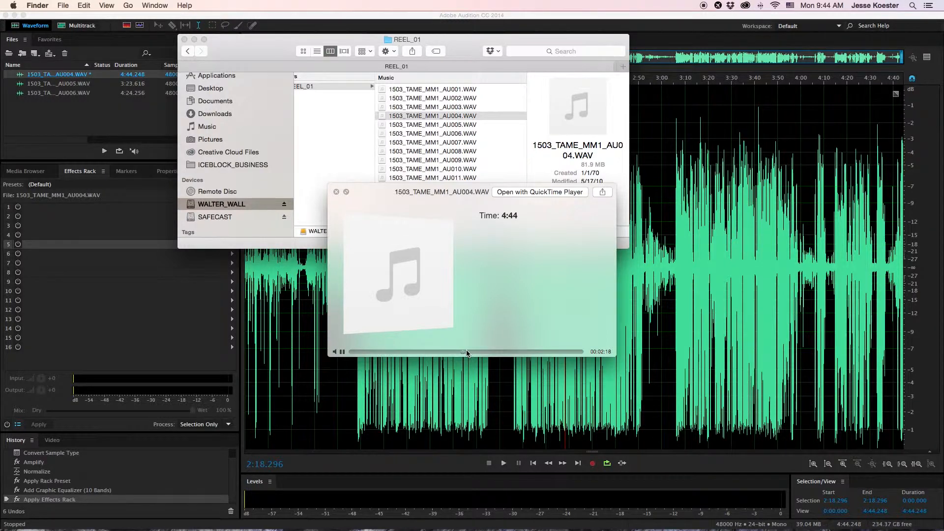
pyautogui.press('space')
# - Return to Audition and play the processed speech from about 2:18 to compare it with the original
pyautogui.click(541, 339)
pyautogui.press('space')
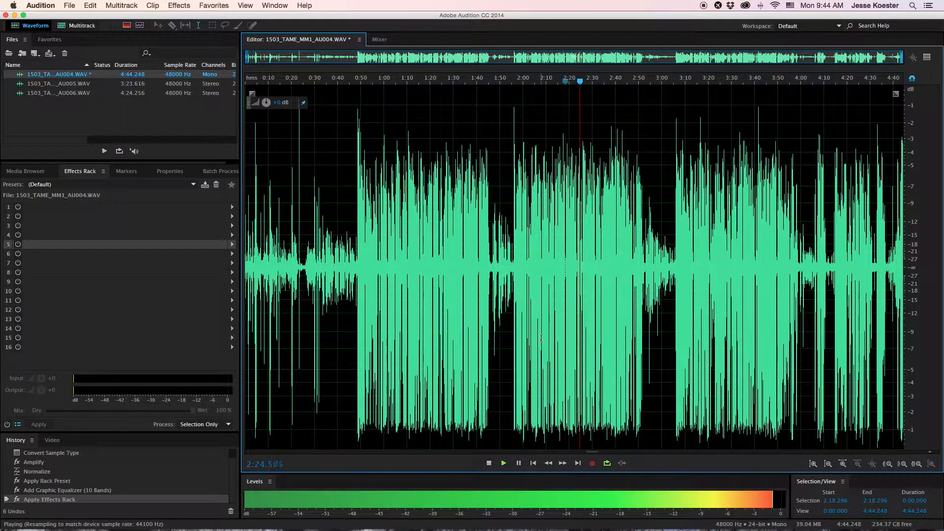
pyautogui.press('space')
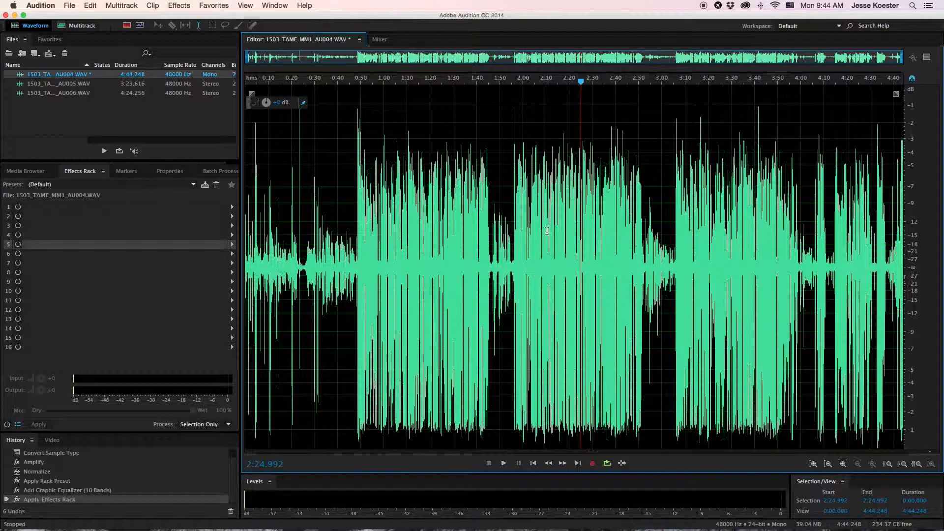
# - Save the processed AU004 recording and close it
pyautogui.press('super+s')
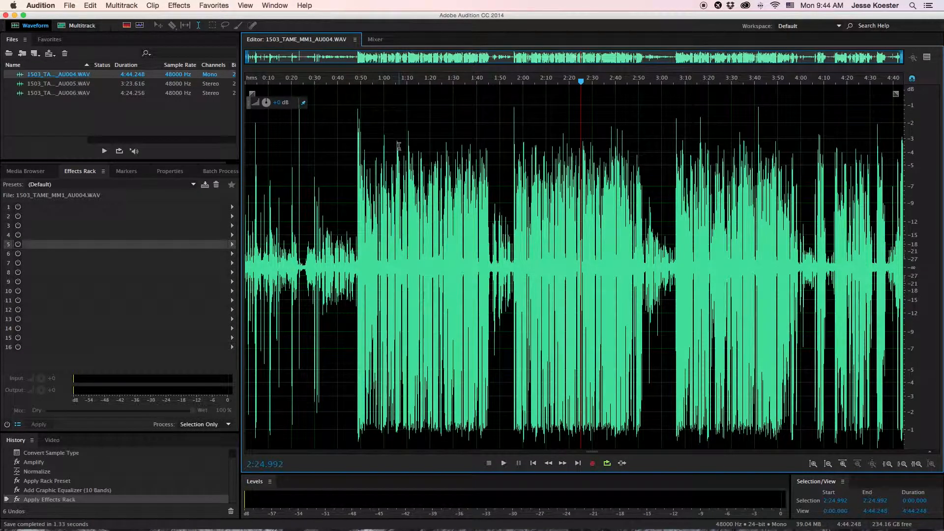
pyautogui.press('super+w')
# - Convert the entire AU005 recording to mono
pyautogui.click(480, 213)
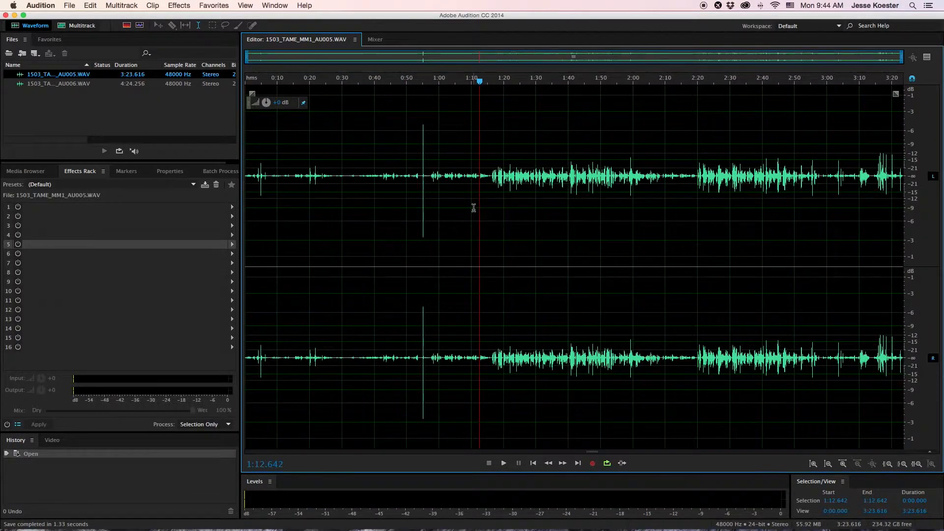
pyautogui.press('super+a')
pyautogui.click(214, 6)
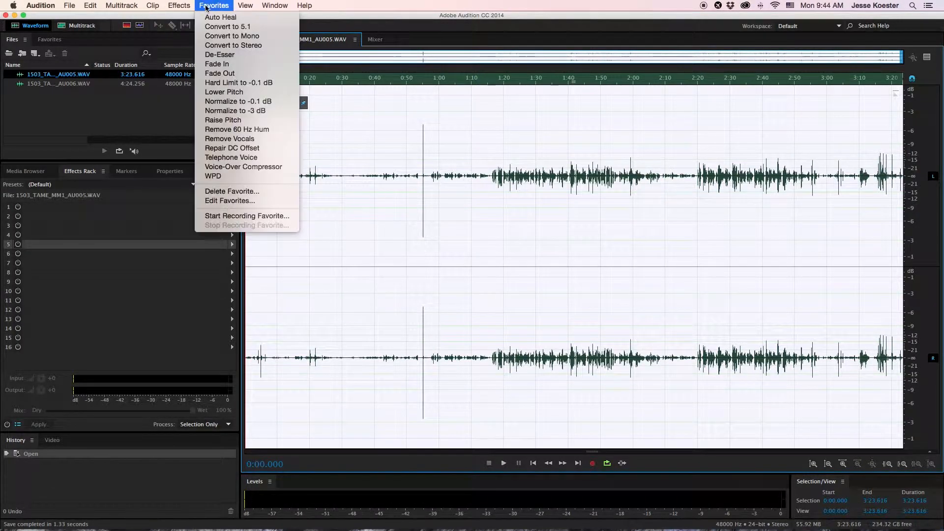
pyautogui.click(231, 37)
pyautogui.click(217, 5)
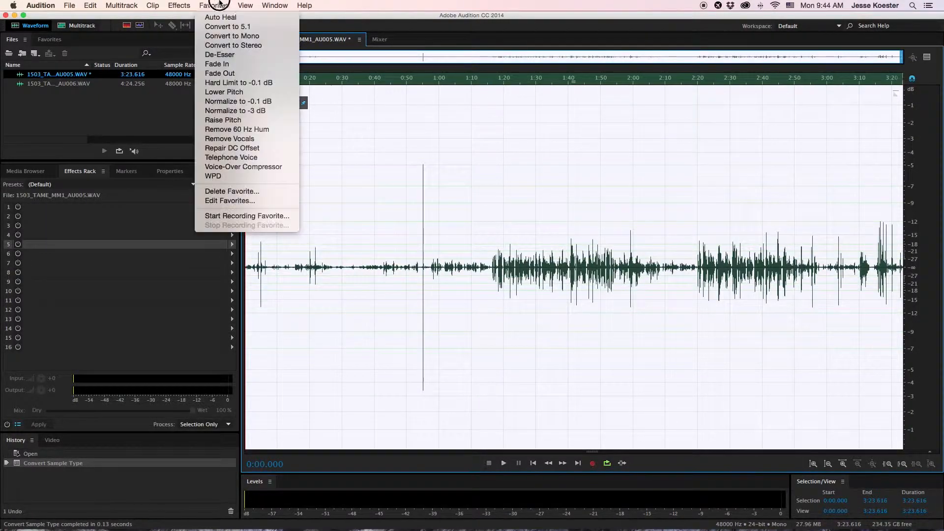
pyautogui.click(217, 5)
# - Select the loud spike between about 0:54.4 and 0:55.7 in AU005 and reduce its volume
pyautogui.scroll(8, 401, 236)
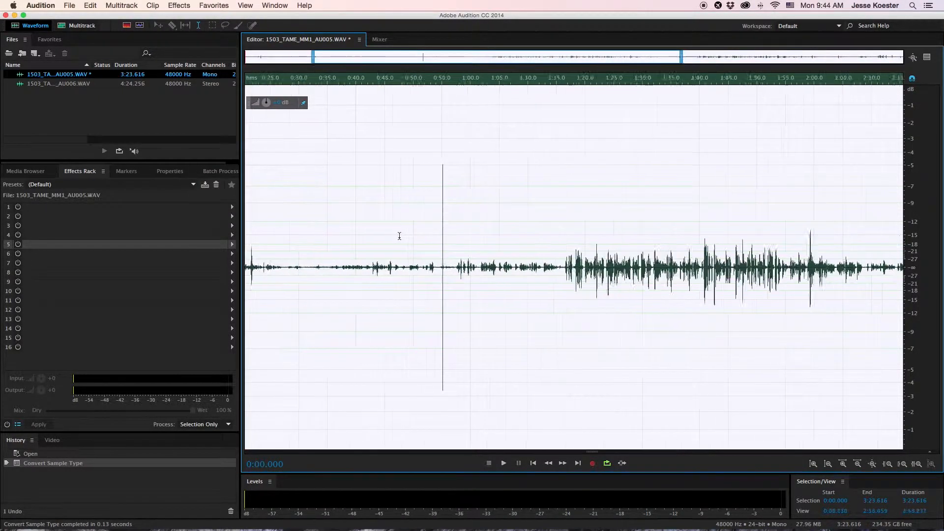
pyautogui.moveTo(560, 267); pyautogui.dragTo(532, 267)
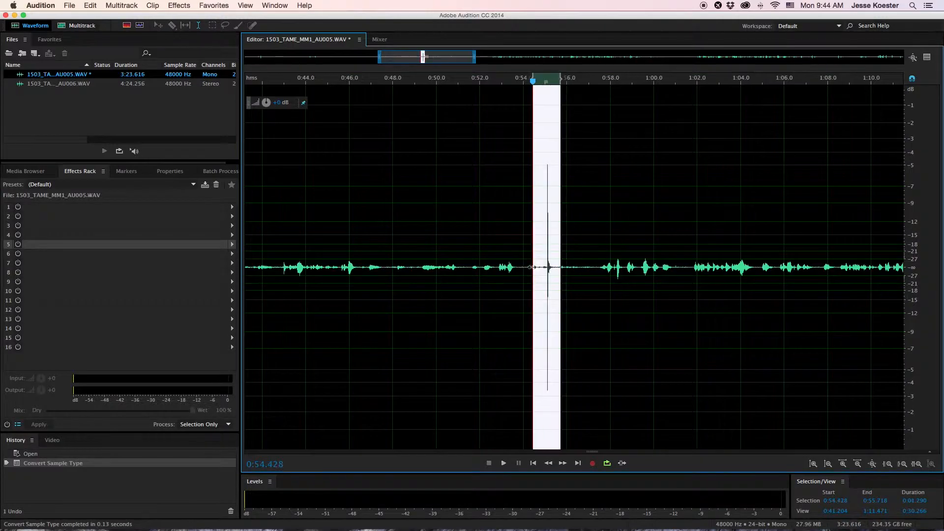
pyautogui.moveTo(278, 103); pyautogui.dragTo(253, 102)
# - Normalize the entire AU005 recording to -3 dB
pyautogui.press('super+a')
pyautogui.click(214, 5)
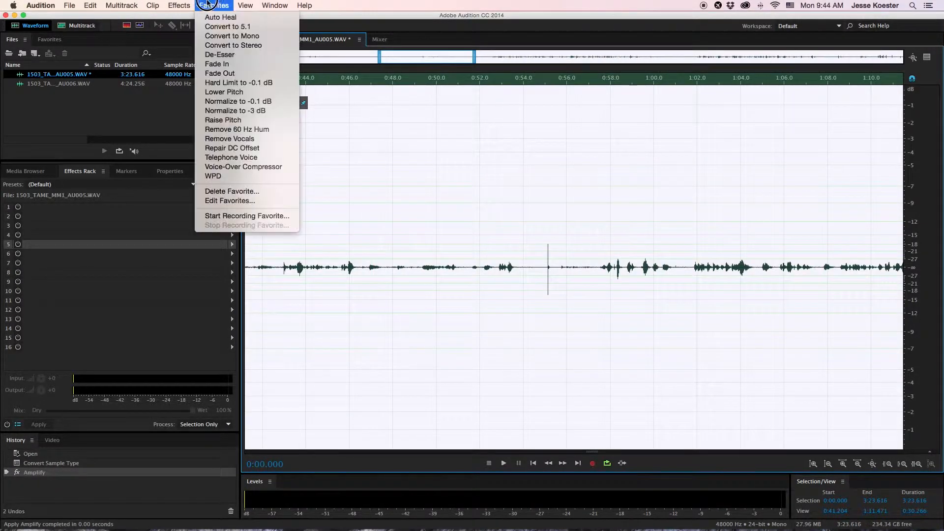
pyautogui.click(240, 101)
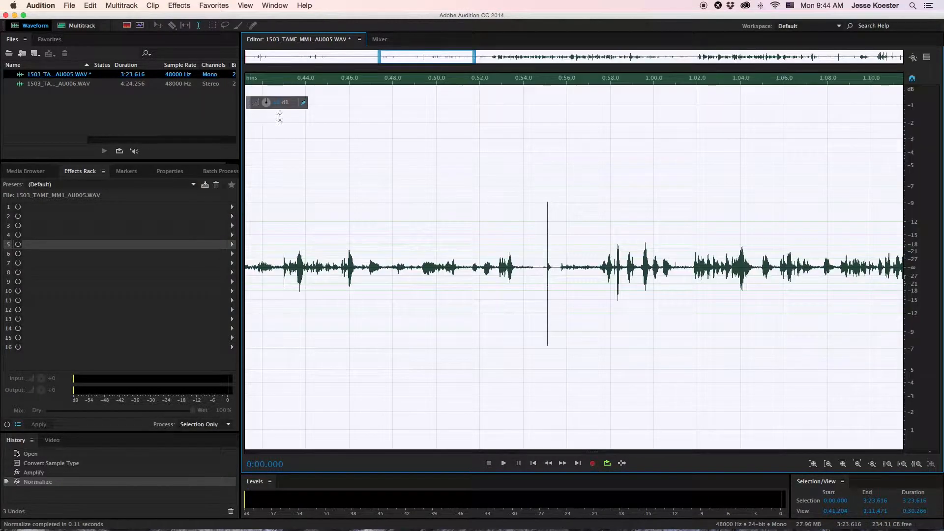
pyautogui.press('\\')
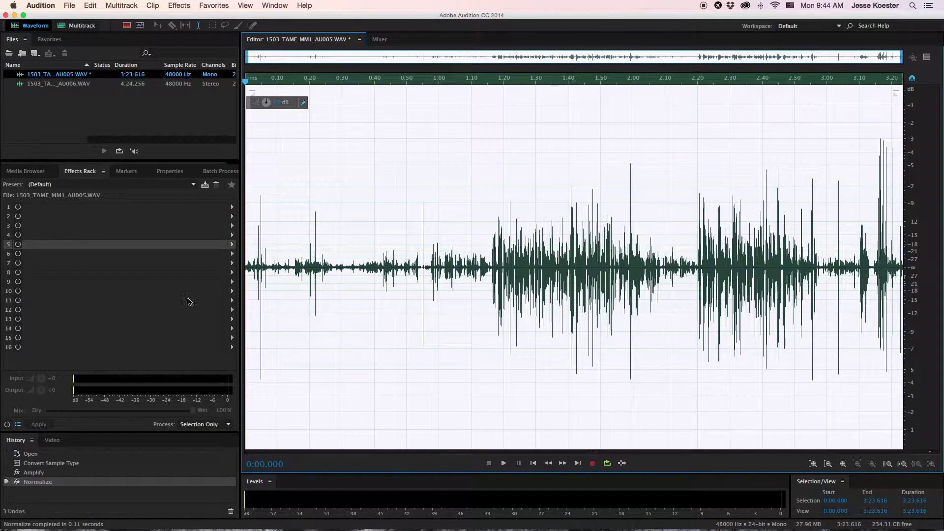
# - Load the MALE_LAV2 rack preset for AU005, playing the speech from about 1:28 without it and from about 1:30 with it
pyautogui.click(532, 267)
pyautogui.press('space')
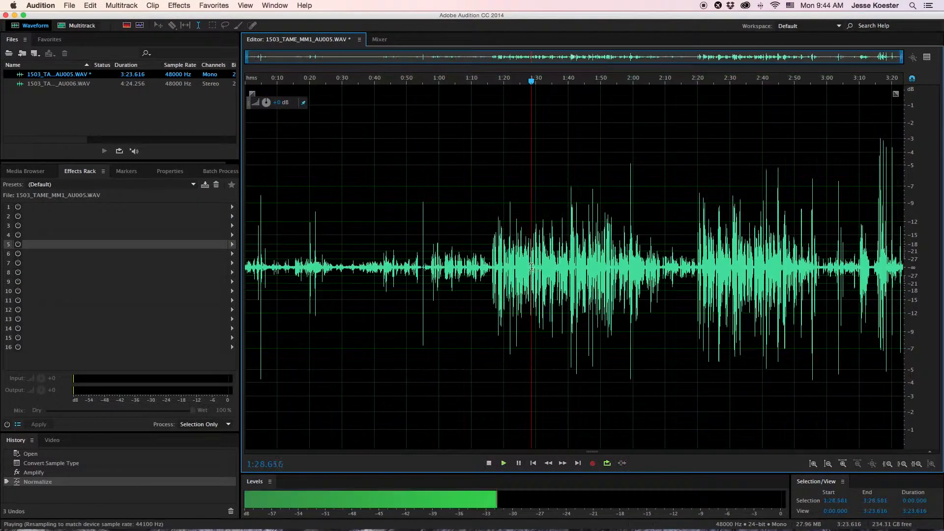
pyautogui.press('space')
pyautogui.click(99, 184)
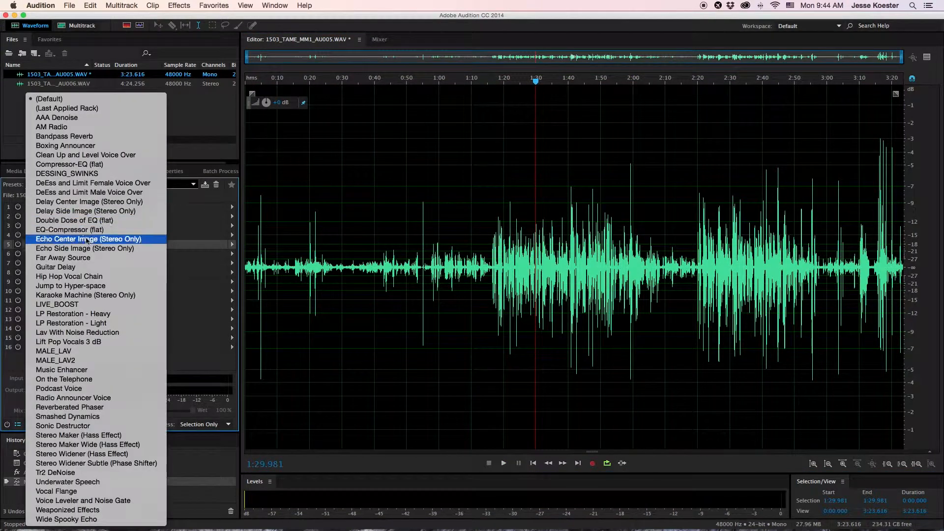
pyautogui.click(110, 363)
pyautogui.press('space')
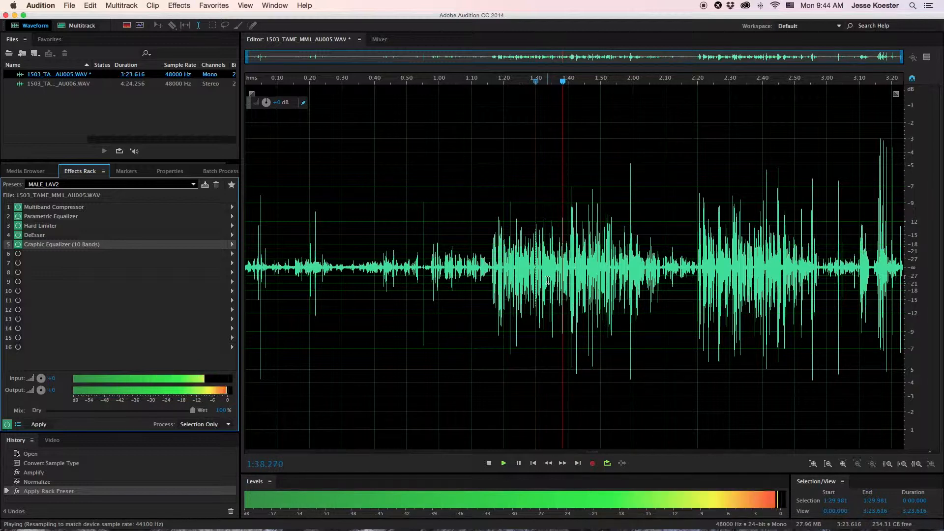
pyautogui.press('space')
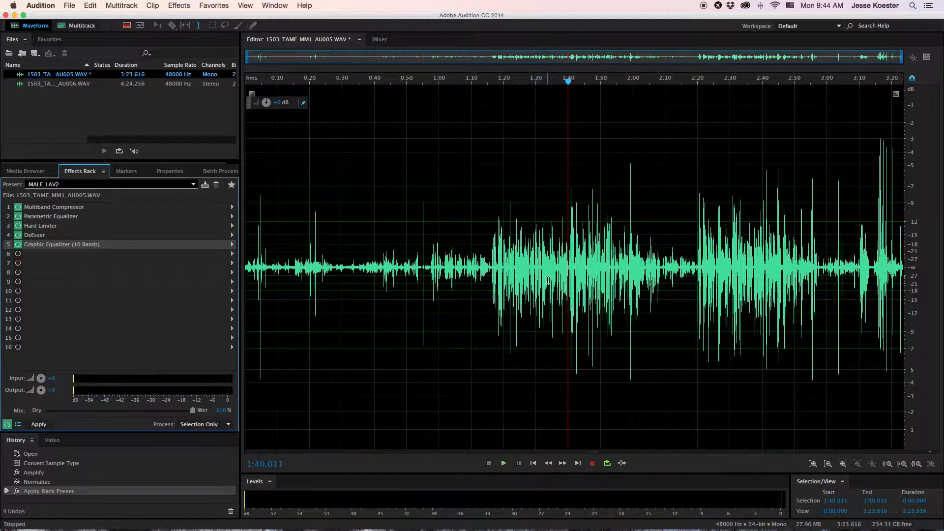
# - Apply the effects rack to the entire AU005 recording, and save and close the file
pyautogui.doubleClick(509, 191)
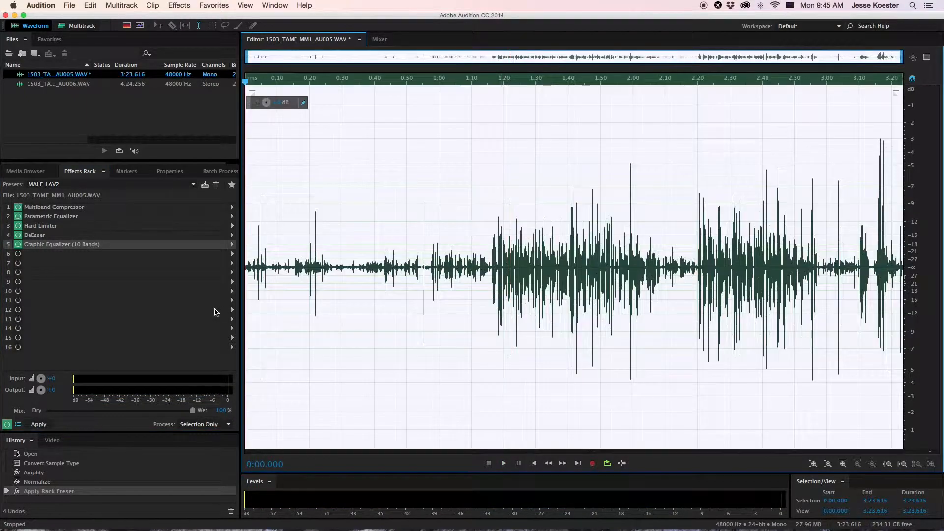
pyautogui.click(41, 426)
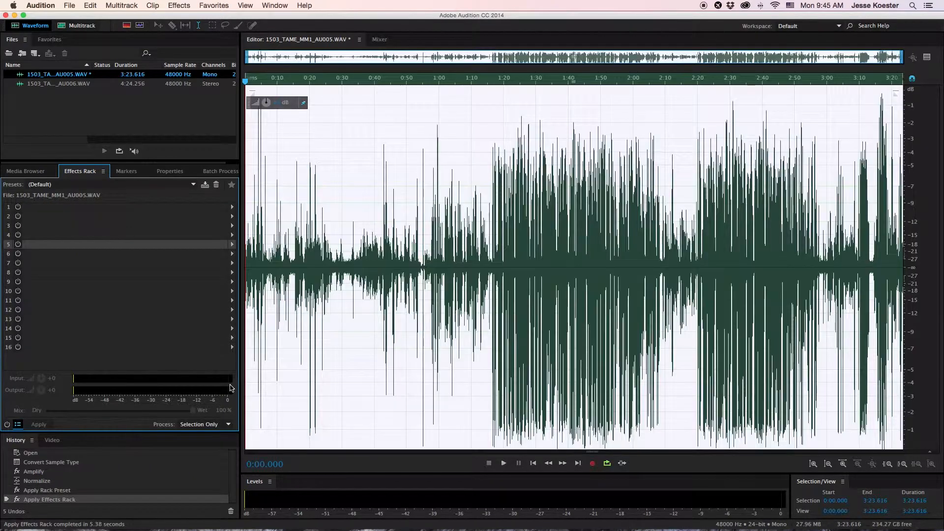
pyautogui.press('super+s')
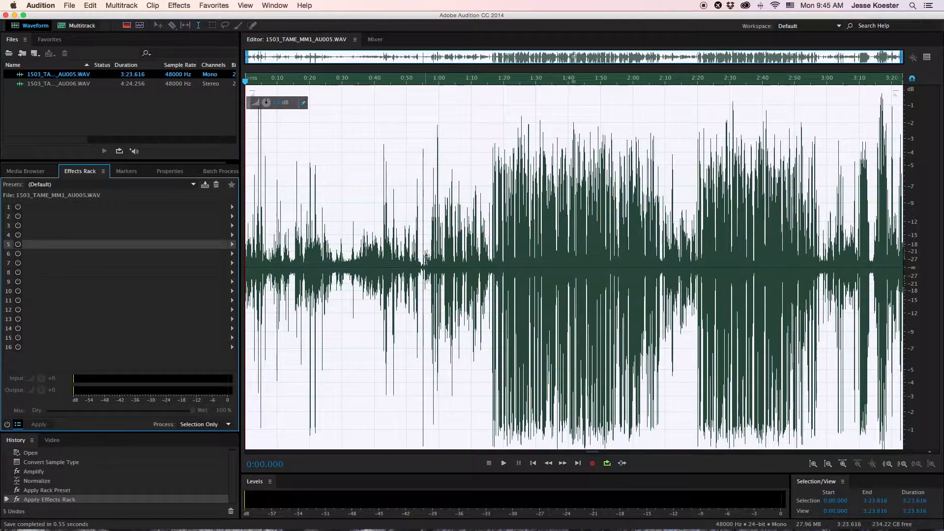
pyautogui.press('super+w')
# - Convert the entire AU006 recording to mono
pyautogui.click(407, 183)
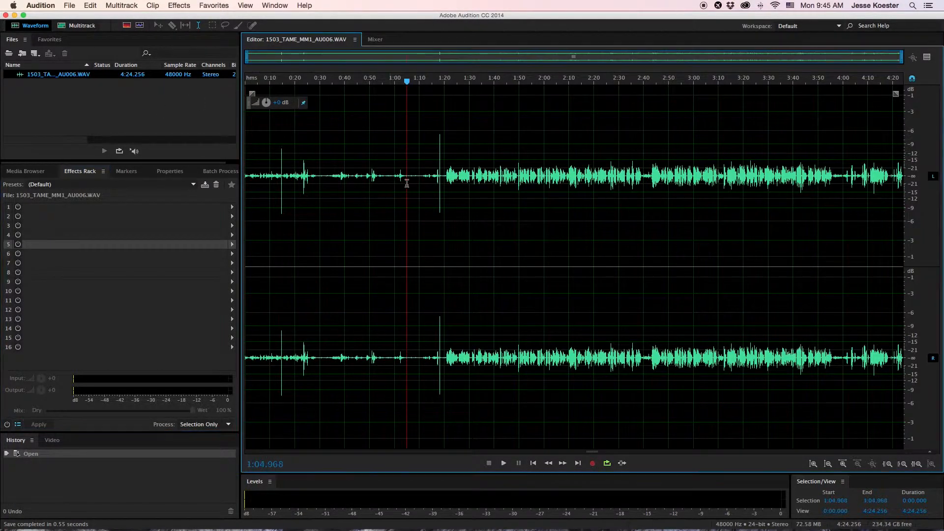
pyautogui.press('super+a')
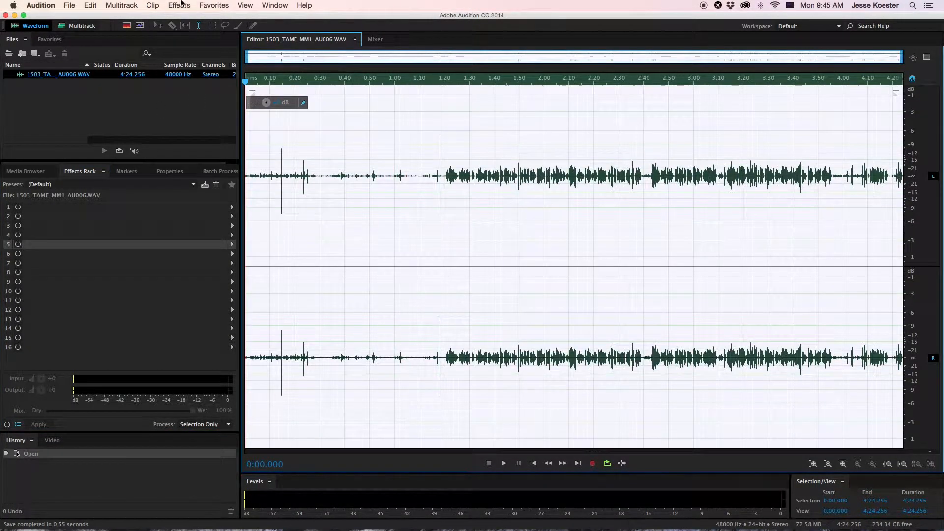
pyautogui.click(214, 5)
pyautogui.click(218, 37)
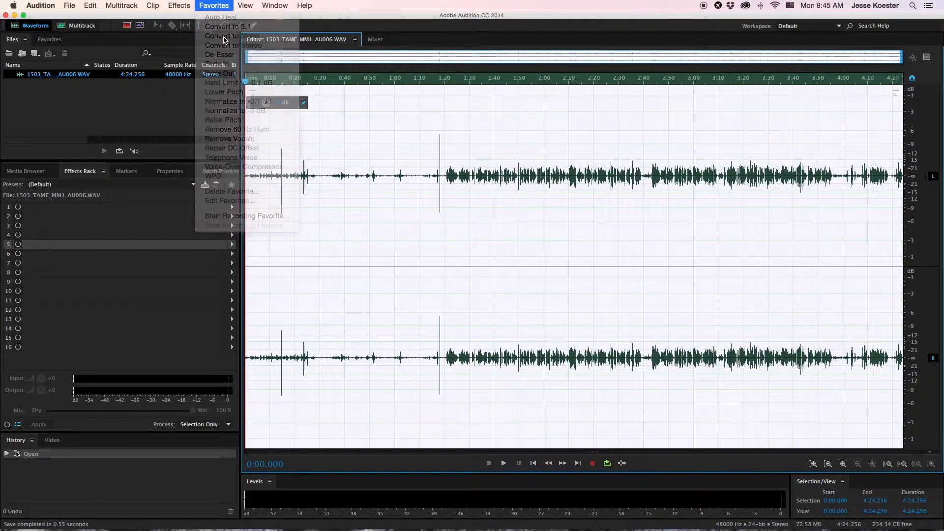
# - Select the loud spike between about 1:18.0 and 1:19.1 in AU006 and reduce its volume
pyautogui.click(406, 237)
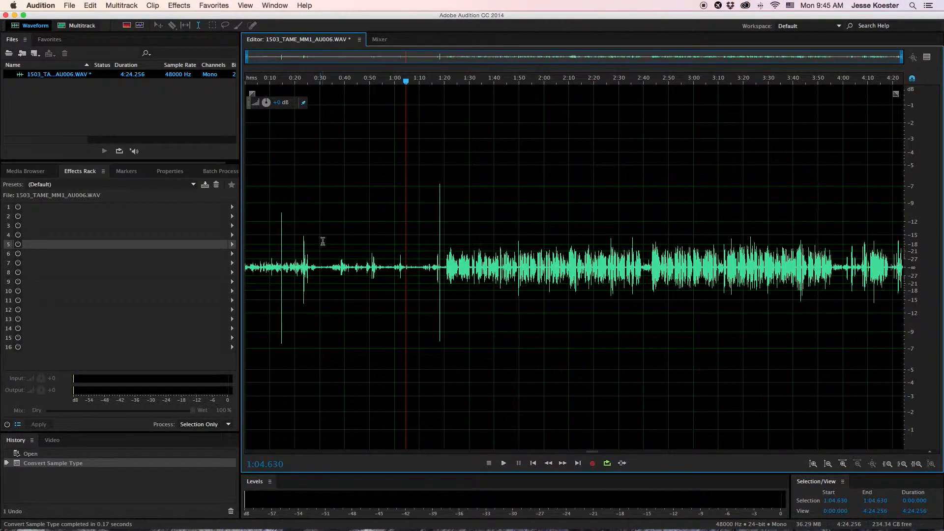
pyautogui.scroll(6, 382, 242)
pyautogui.click(453, 243)
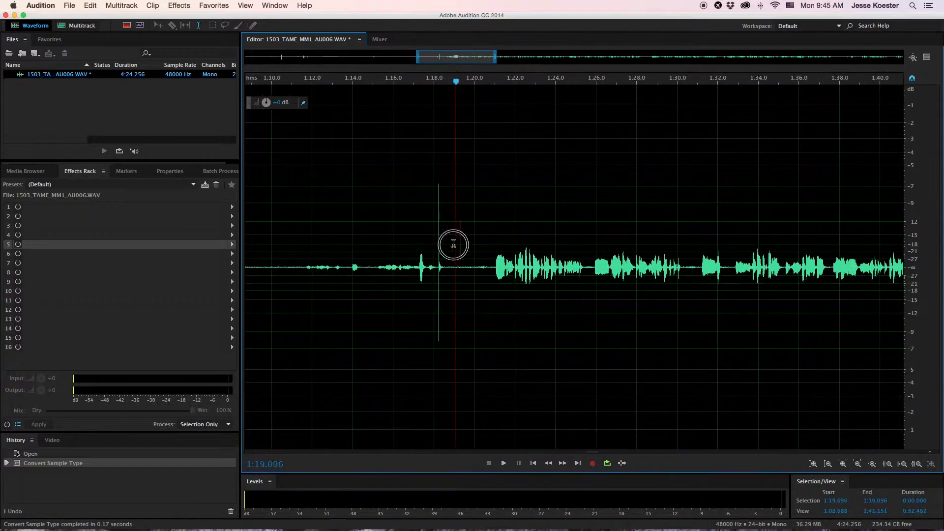
pyautogui.moveTo(453, 243); pyautogui.dragTo(436, 246)
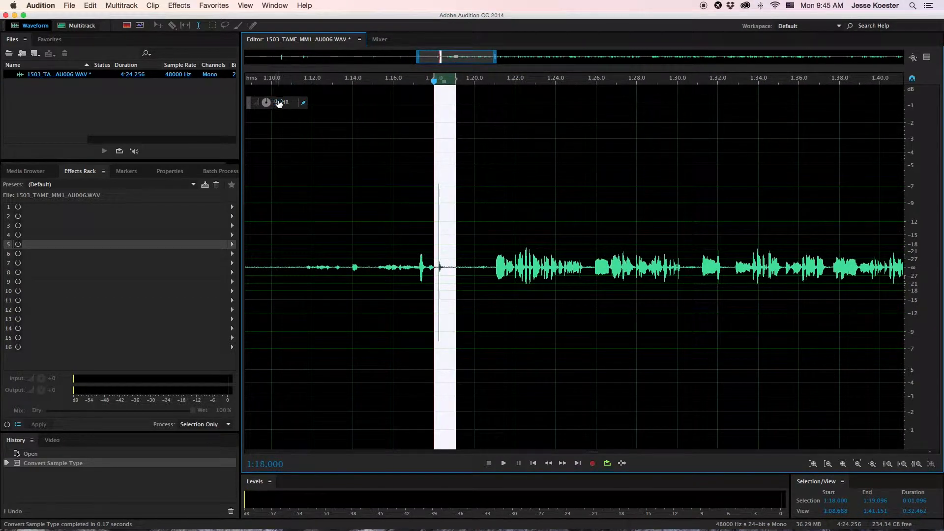
pyautogui.moveTo(279, 103); pyautogui.dragTo(263, 100)
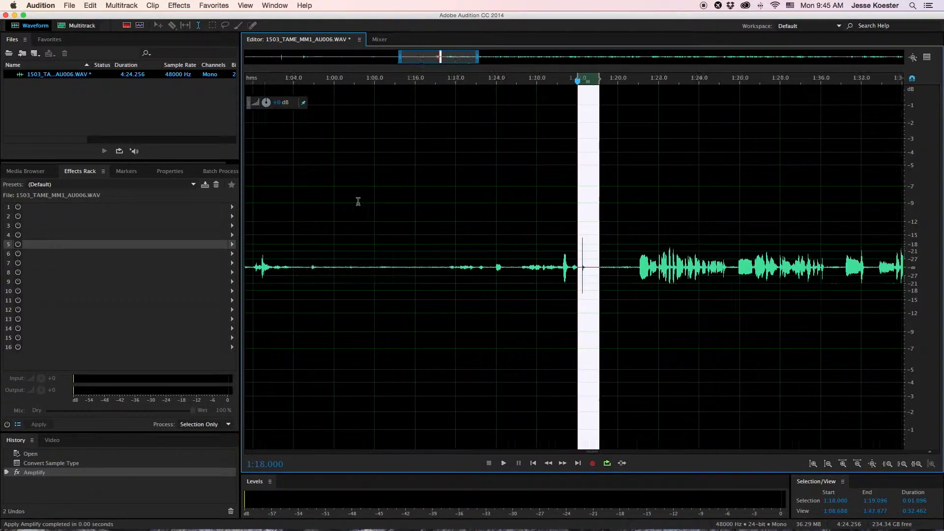
# - Select the spike between about 0:14.4 and 0:15.3 in AU006 and lower its volume
pyautogui.hscroll(-10, 358, 201)
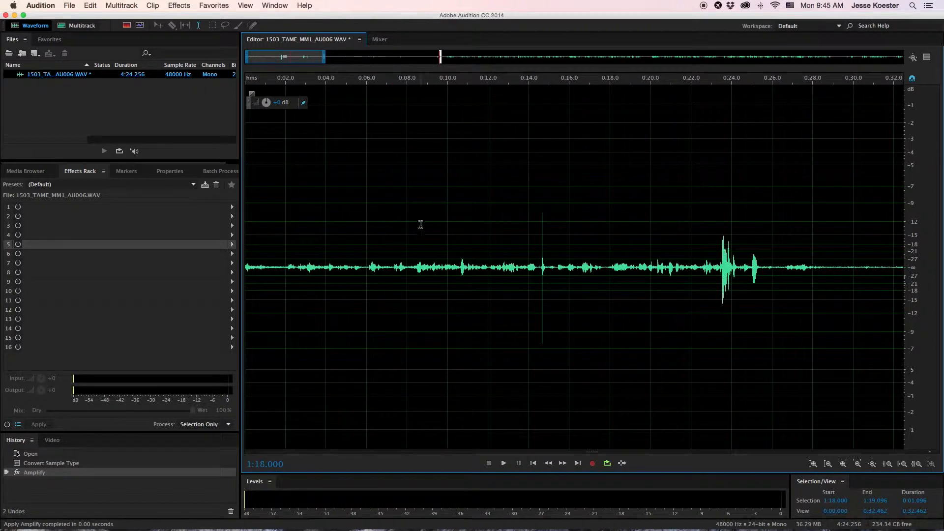
pyautogui.moveTo(617, 251); pyautogui.dragTo(619, 251)
pyautogui.moveTo(556, 257); pyautogui.dragTo(537, 252)
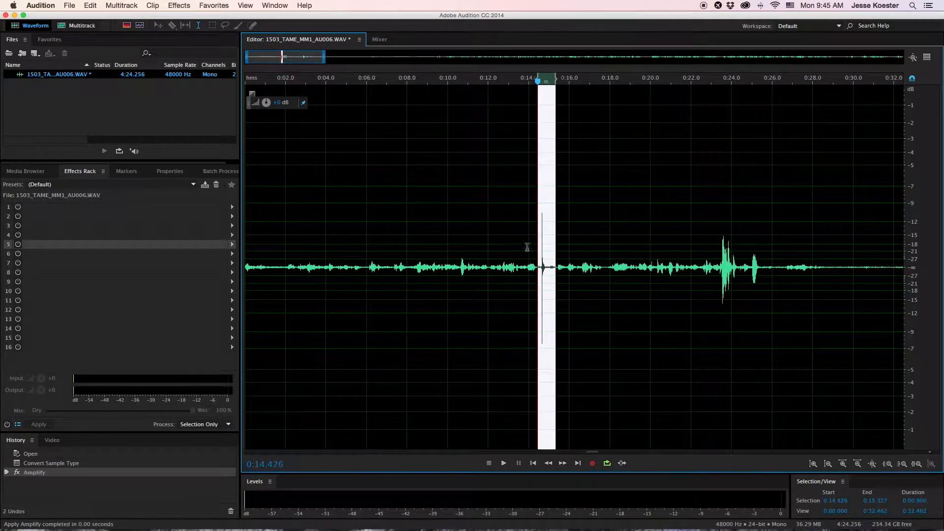
pyautogui.moveTo(266, 102)
pyautogui.mouseDown()
pyautogui.moveTo(274, 99)
pyautogui.moveTo(266, 104)
pyautogui.mouseUp()
# - Normalize the entire AU006 recording to -3 dB
pyautogui.scroll(-6, 451, 182)
pyautogui.doubleClick(438, 179)
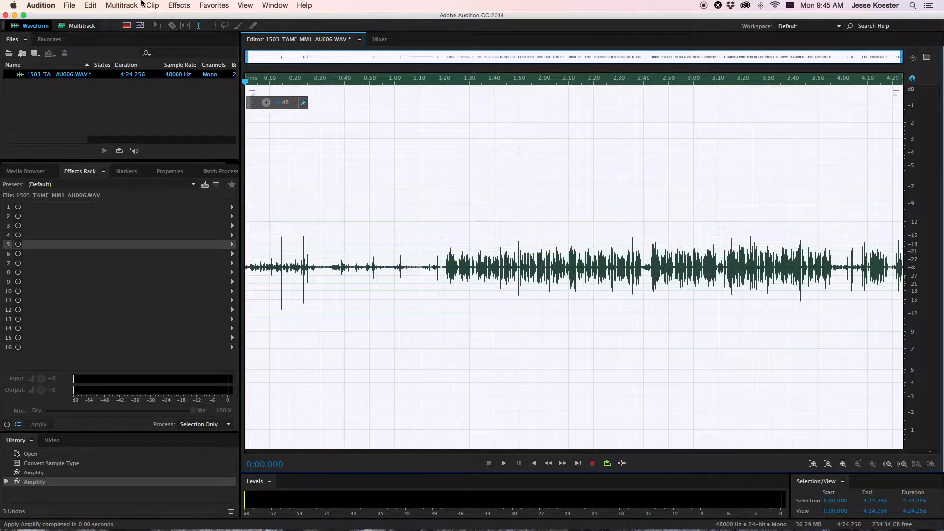
pyautogui.click(209, 5)
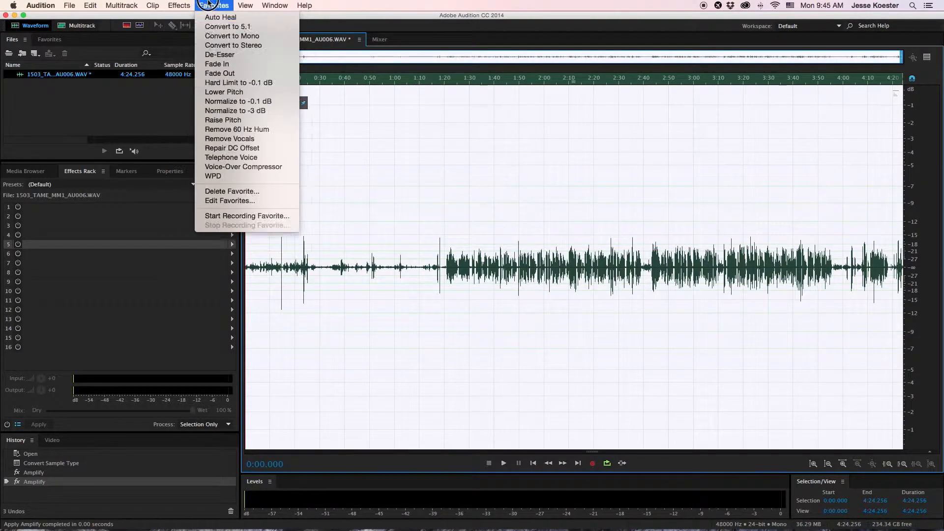
pyautogui.click(239, 112)
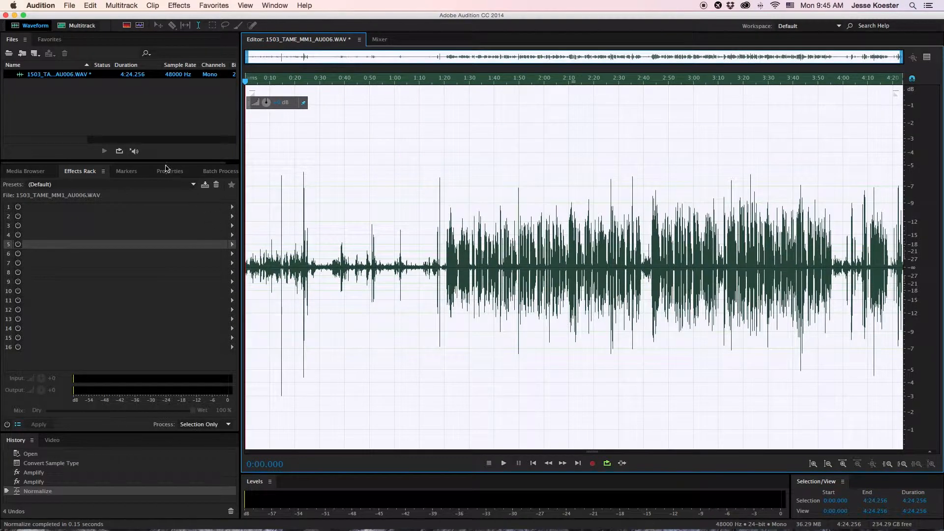
# - Load the (Last Applied Rack) preset and apply it to the entire AU006 recording
pyautogui.click(160, 186)
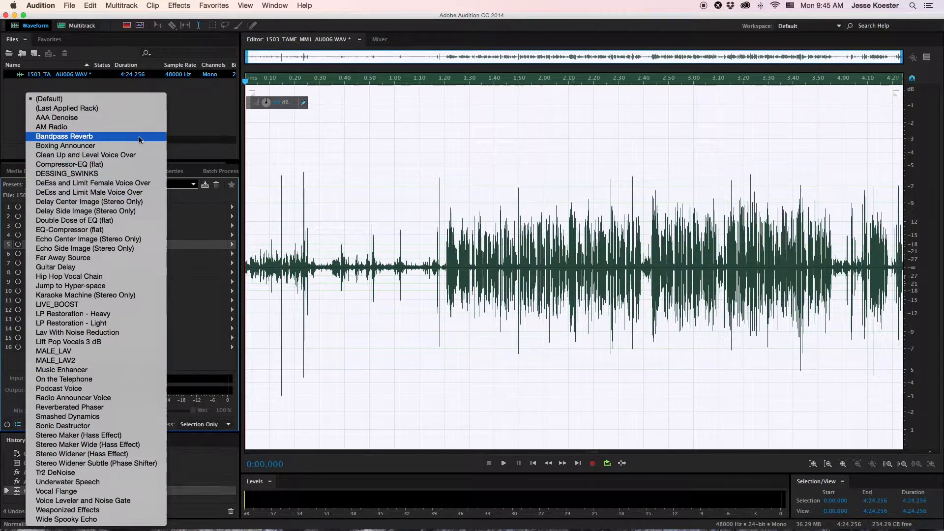
pyautogui.click(111, 108)
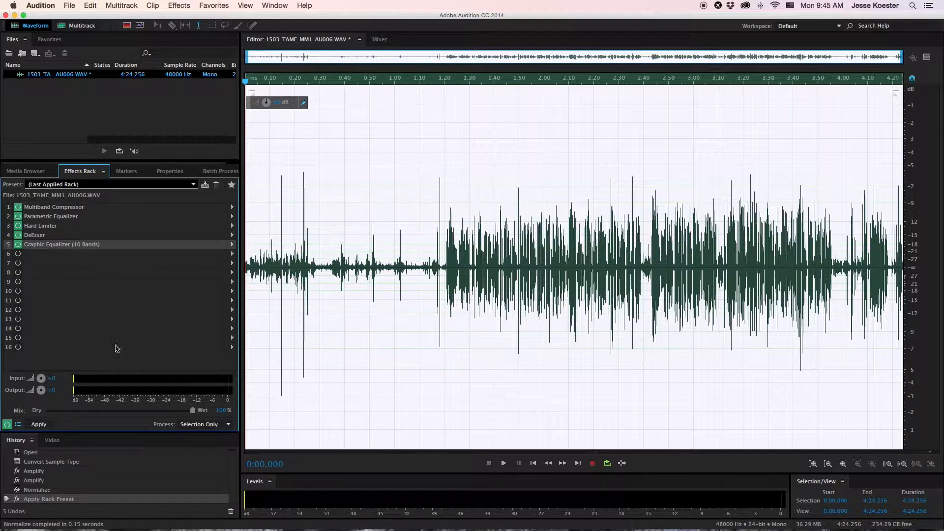
pyautogui.click(39, 426)
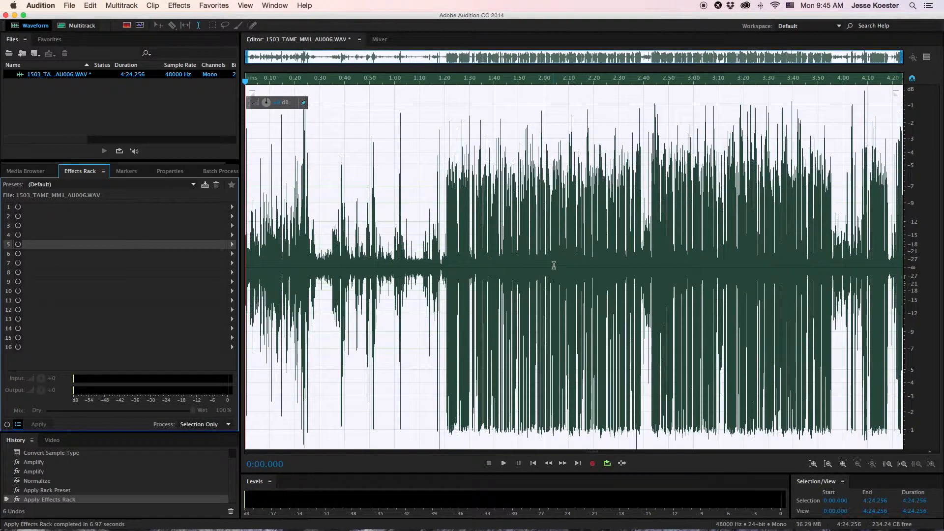
# - Play the processed AU006 speech from about 2:04 to check how it sounds
pyautogui.click(554, 265)
pyautogui.press('space')
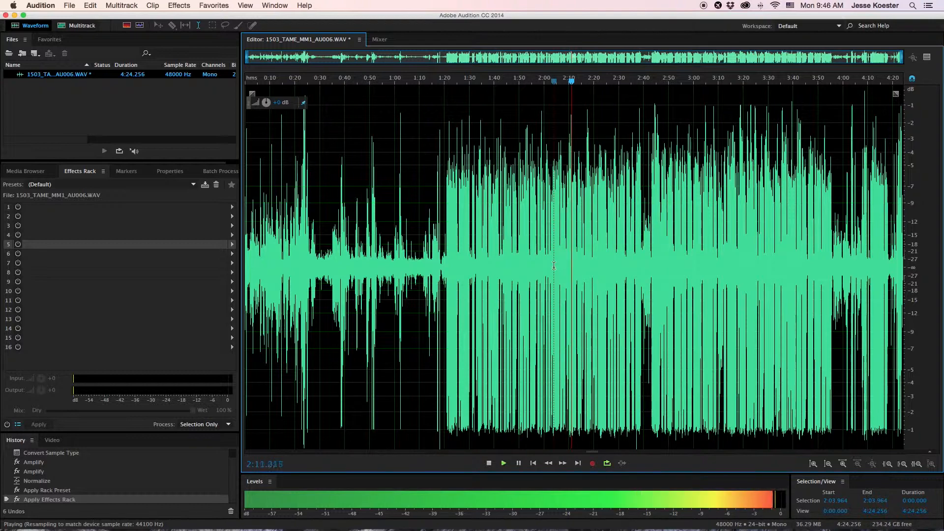
pyautogui.press('space')
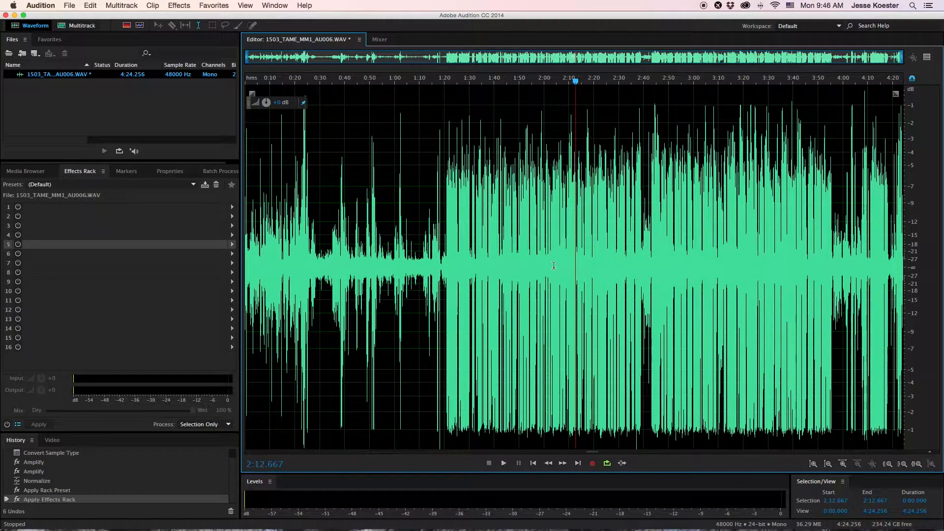
# - Save the processed AU006 recording and quit Audition
pyautogui.press('super+s')
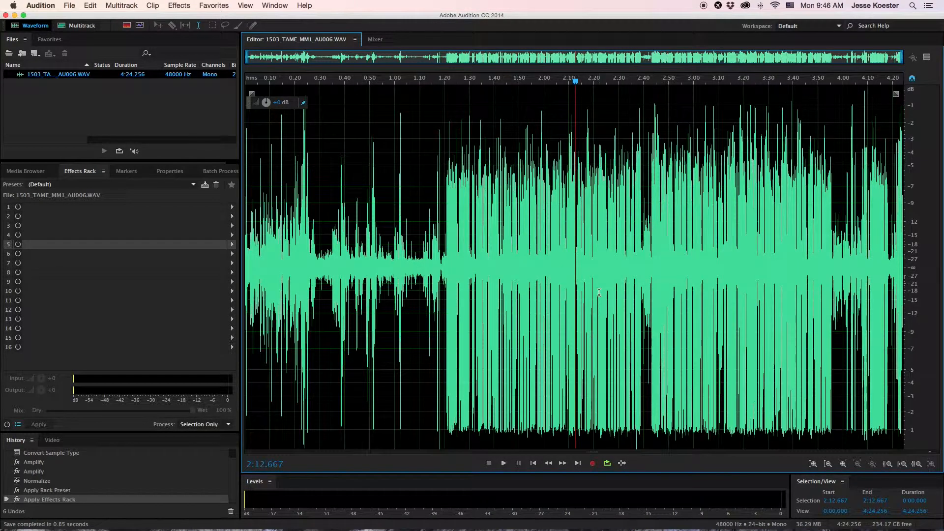
pyautogui.press('super+q')
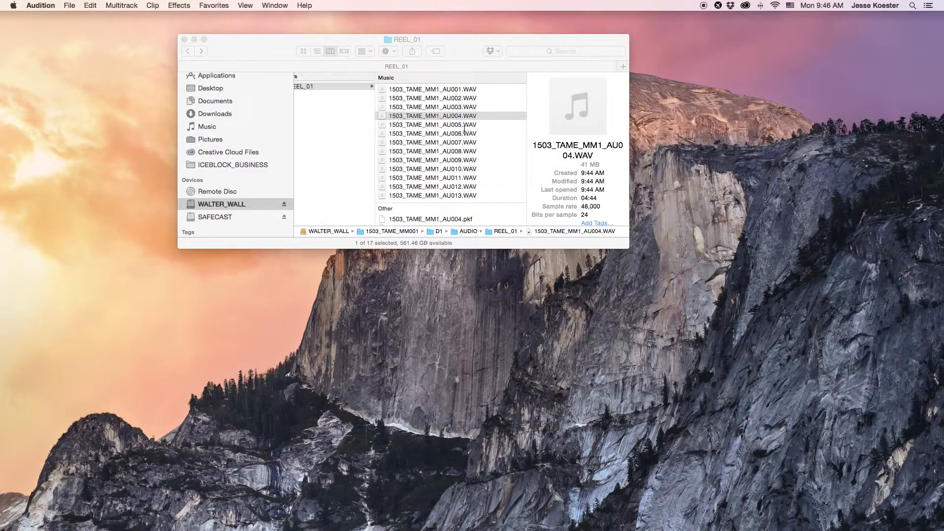
# - In Finder's REEL_01 folder, select the recordings from 1503_TAME_MM1_AU007.WAV through 1503_TAME_MM1_AU013.WAV
pyautogui.click(465, 129)
pyautogui.click(458, 133)
pyautogui.click(458, 146)
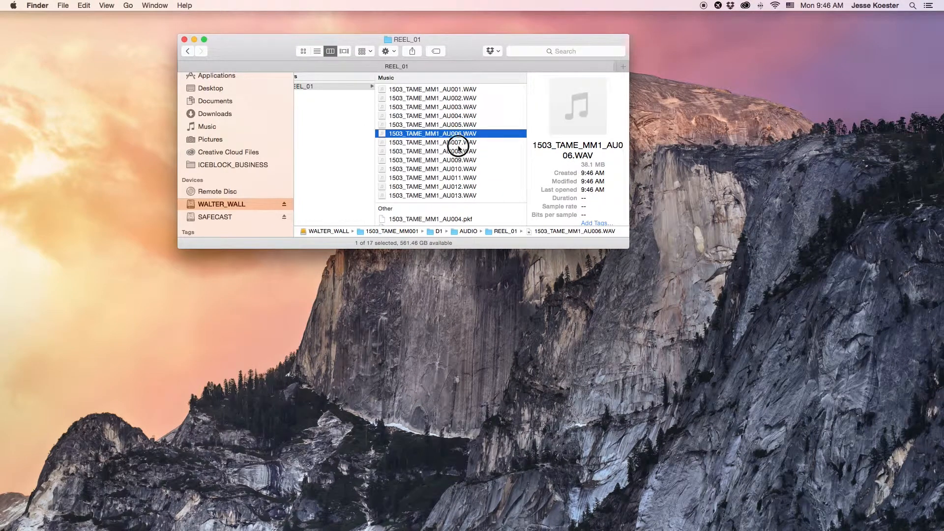
pyautogui.keyDown('shift'); pyautogui.click(464, 196); pyautogui.keyUp('shift')
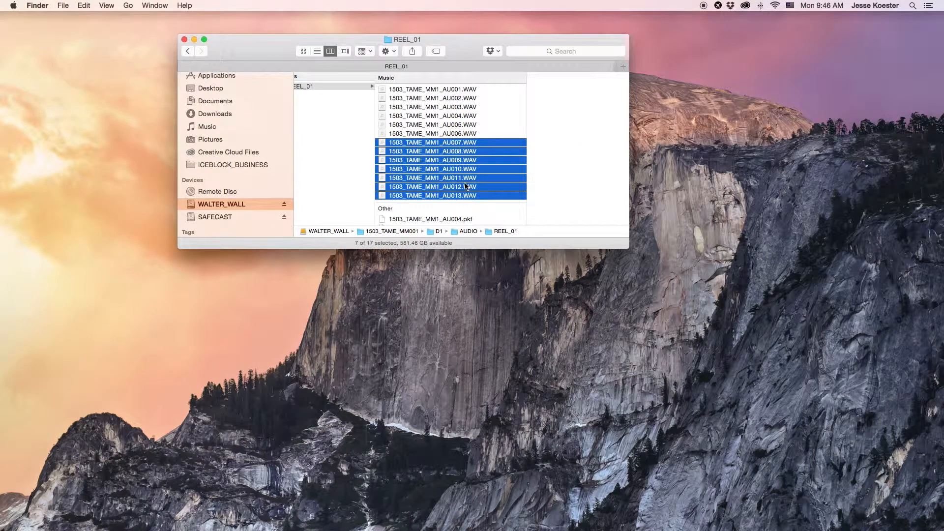
pyautogui.press('super+Tab')
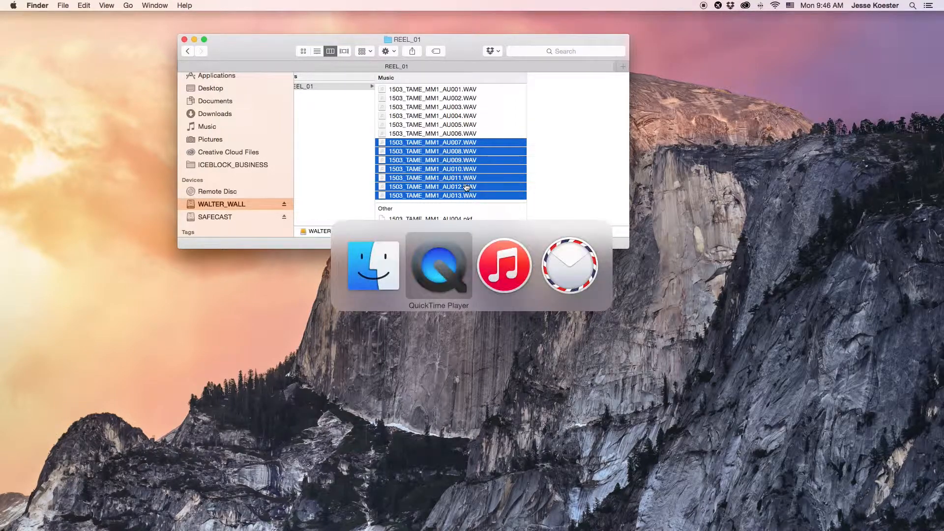